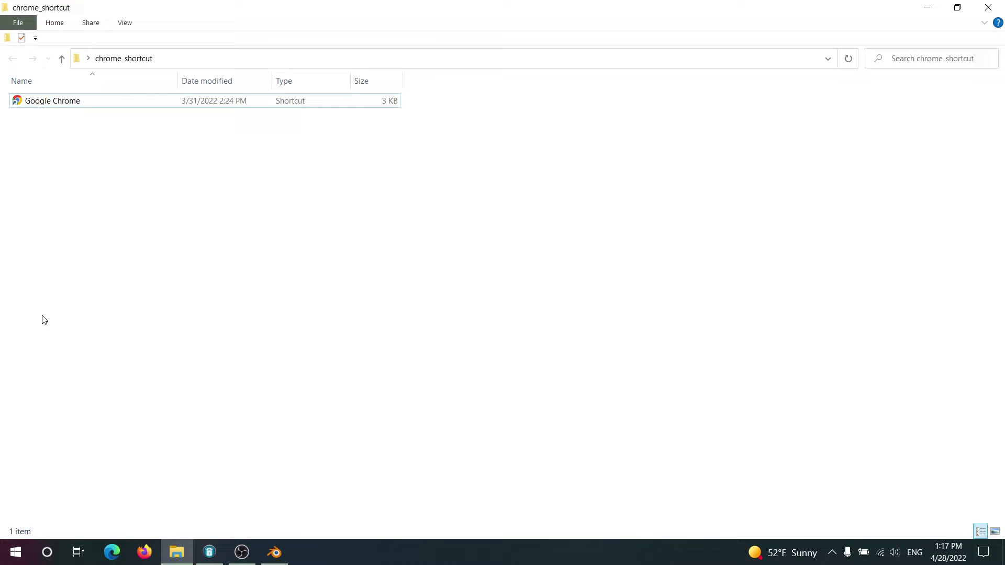
# Launch RenderDoc from Windows search with 'ren'
pyautogui.press('super')
pyautogui.write('ren')
pyautogui.press('Return')
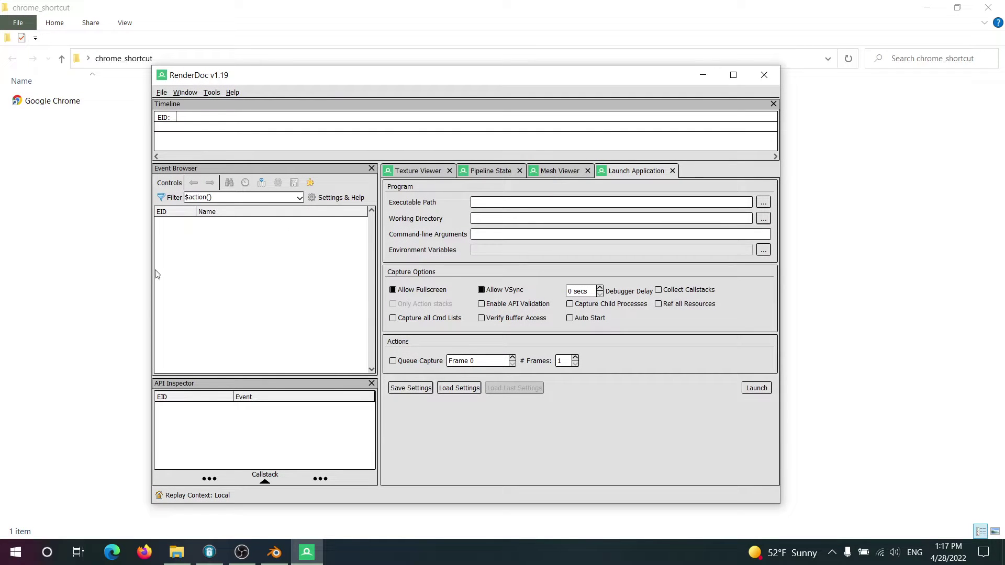
# Enable process injection in RenderDoc's Tools > Settings and confirm with OK
pyautogui.click(212, 93)
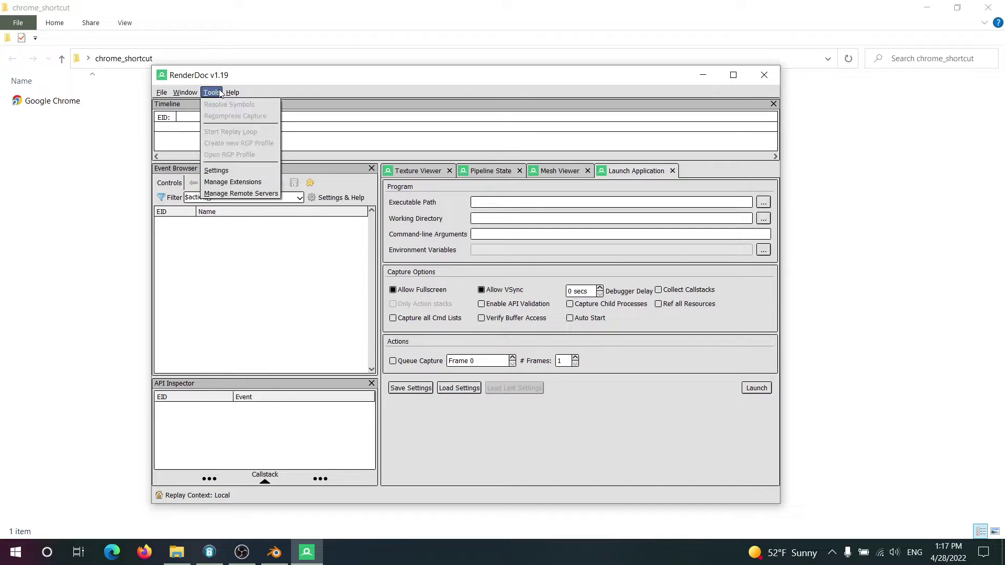
pyautogui.moveTo(162, 92)
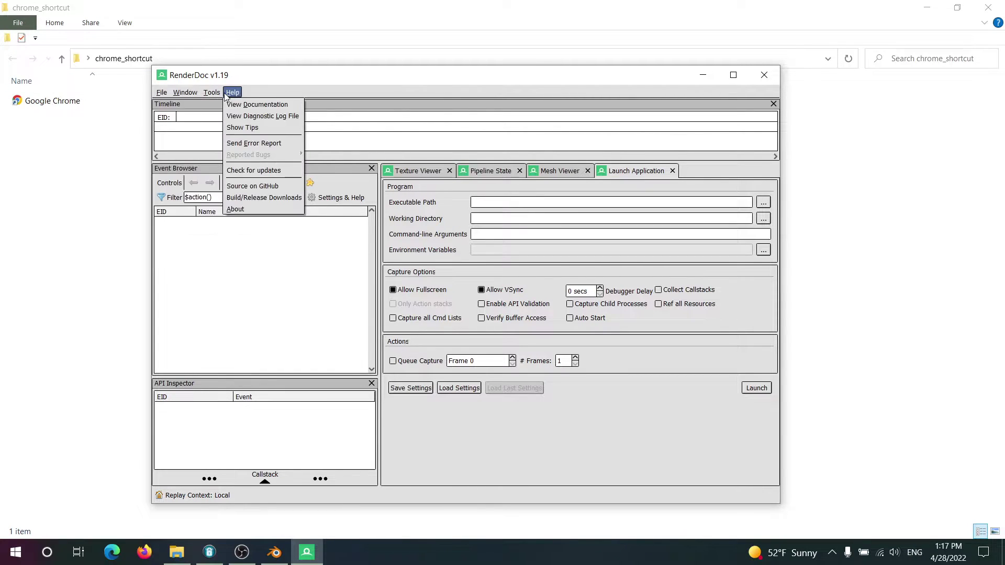
pyautogui.moveTo(211, 92)
pyautogui.click(228, 171)
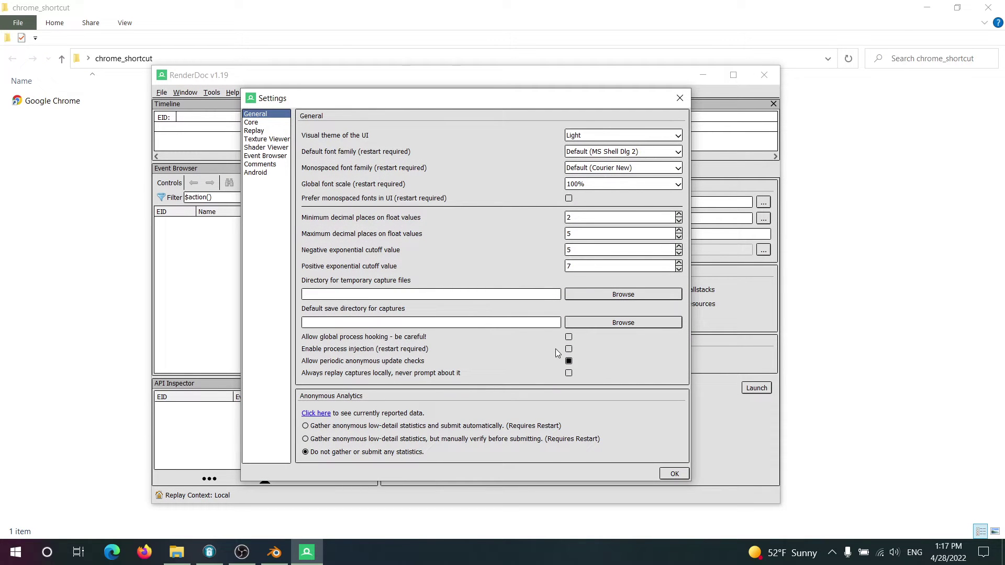
pyautogui.click(568, 349)
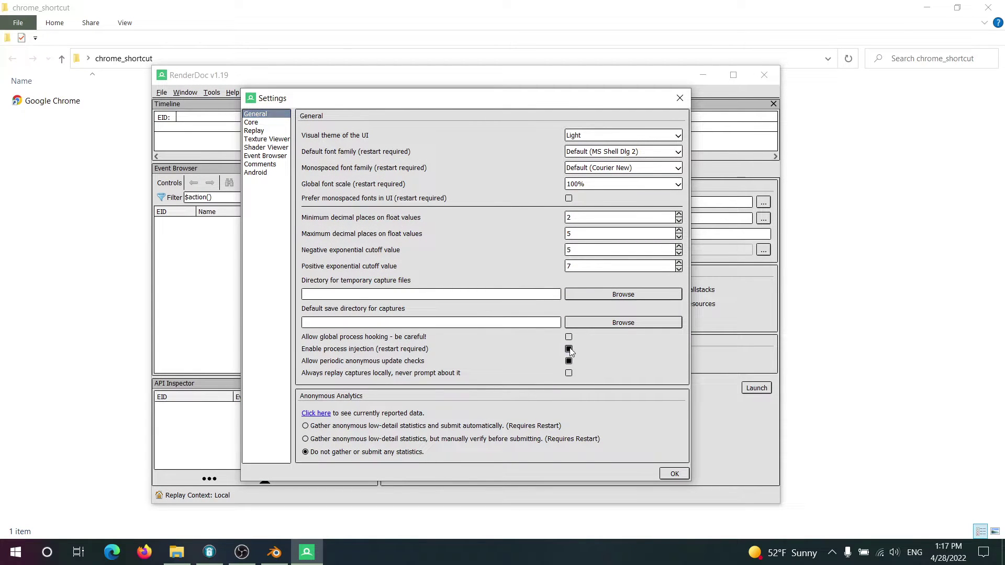
pyautogui.click(675, 473)
# Restart RenderDoc from Windows search, then return to the File Explorer window
pyautogui.click(764, 75)
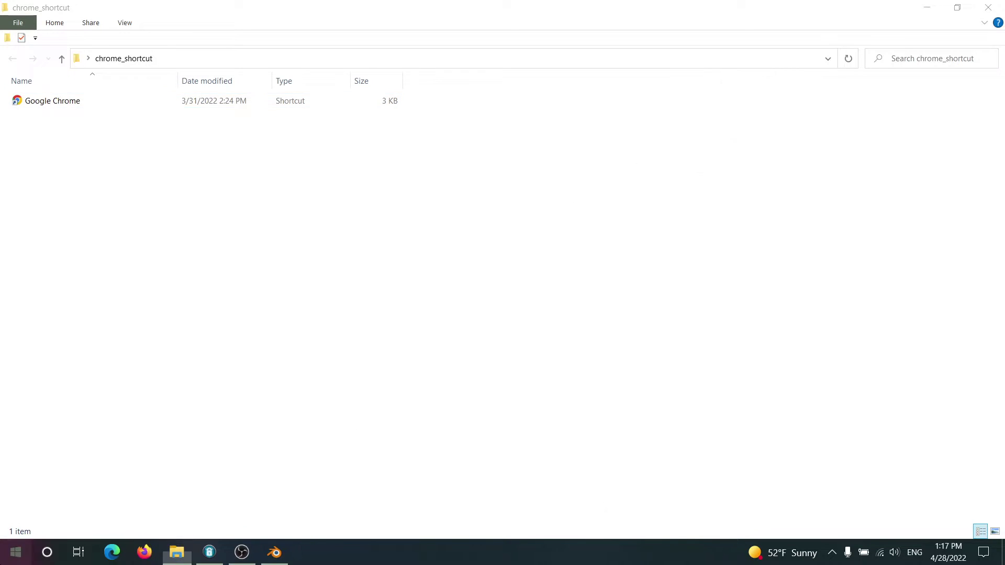
pyautogui.click(2, 562)
pyautogui.write('renderdoc')
pyautogui.press('Return')
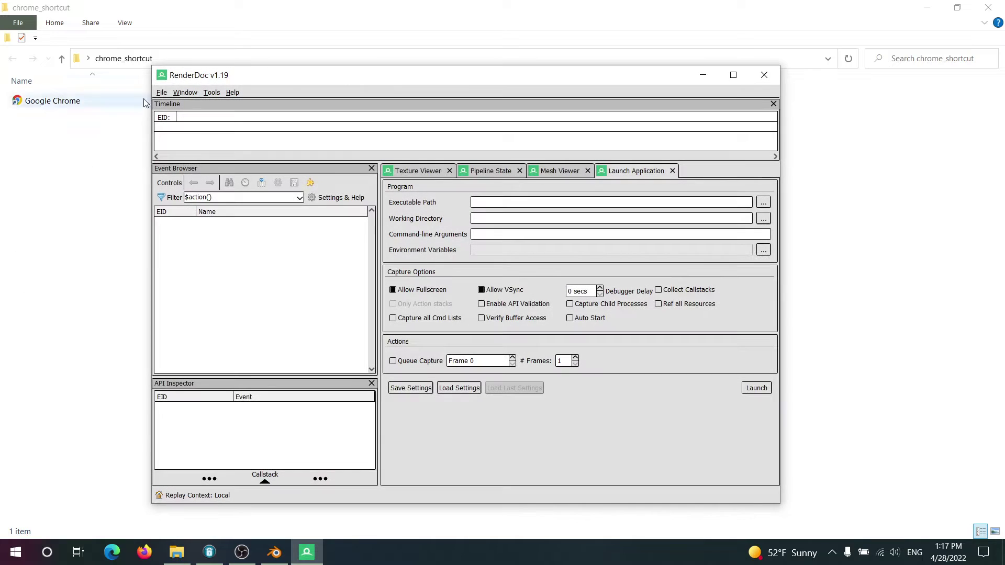
pyautogui.click(161, 92)
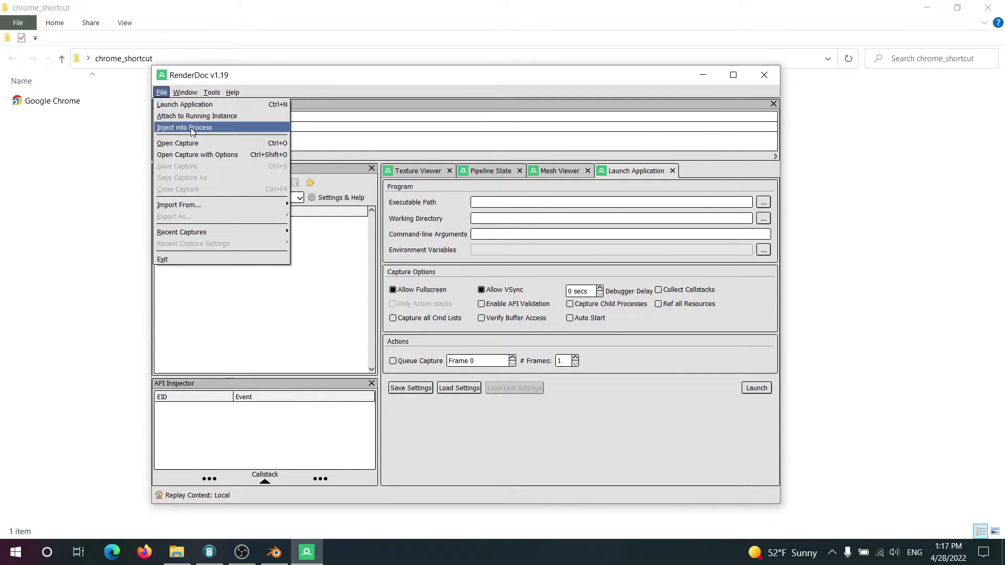
pyautogui.click(135, 153)
# Inspect the Google Chrome shortcut's Target command in Properties and close it unchanged
pyautogui.click(95, 101)
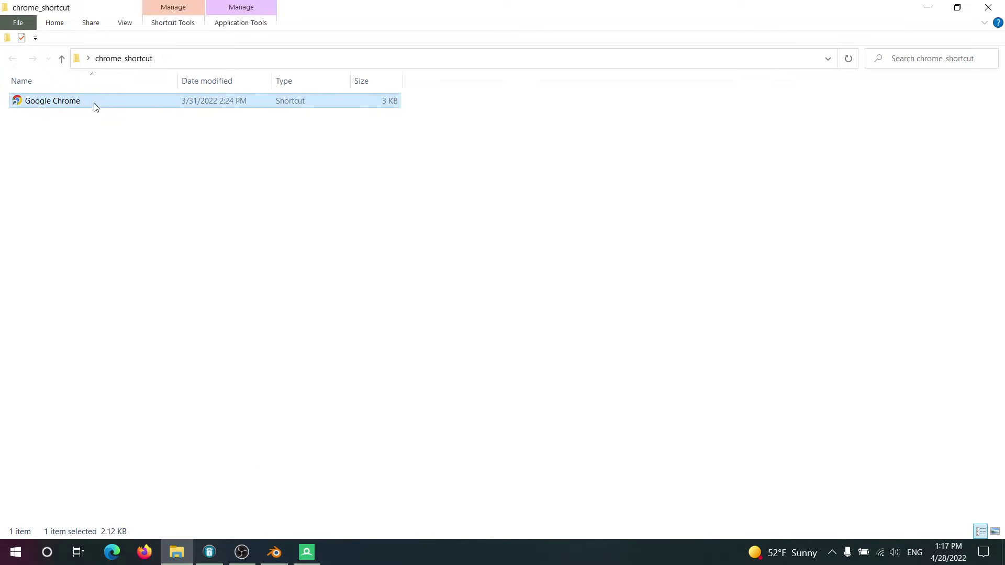
pyautogui.hotkey('shift', 'F10')
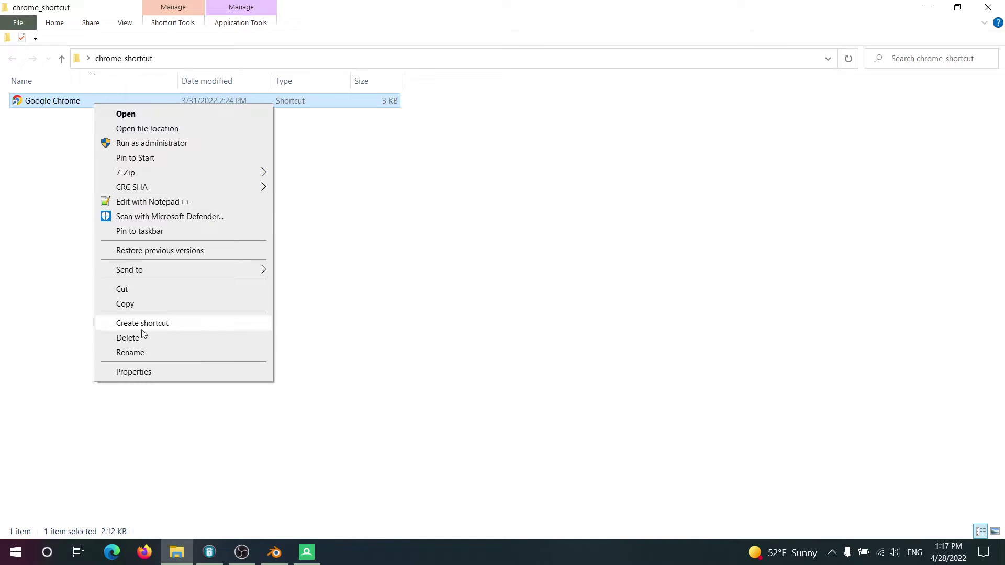
pyautogui.click(146, 373)
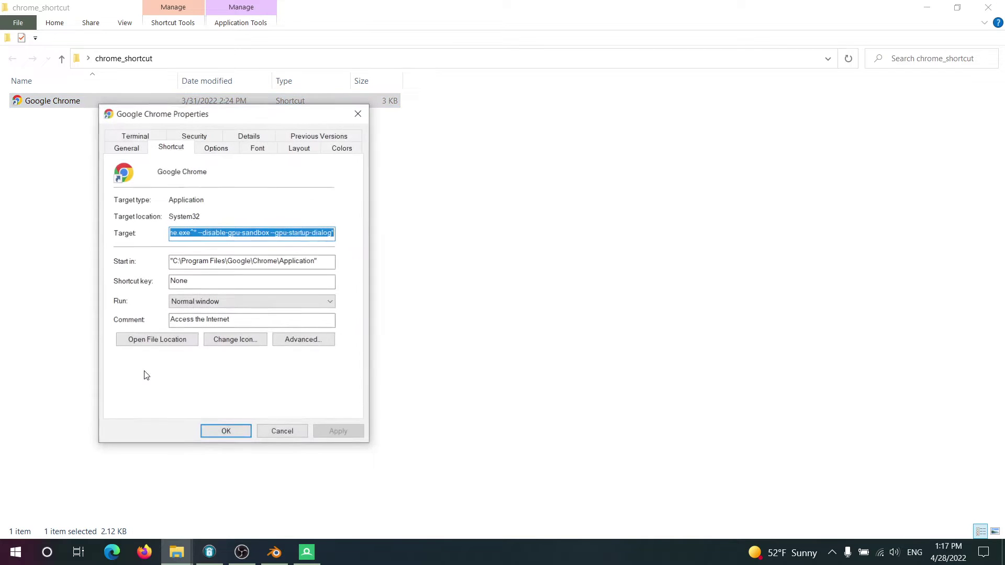
pyautogui.click(206, 236)
pyautogui.moveTo(257, 233); pyautogui.dragTo(11, 205)
pyautogui.click(185, 232)
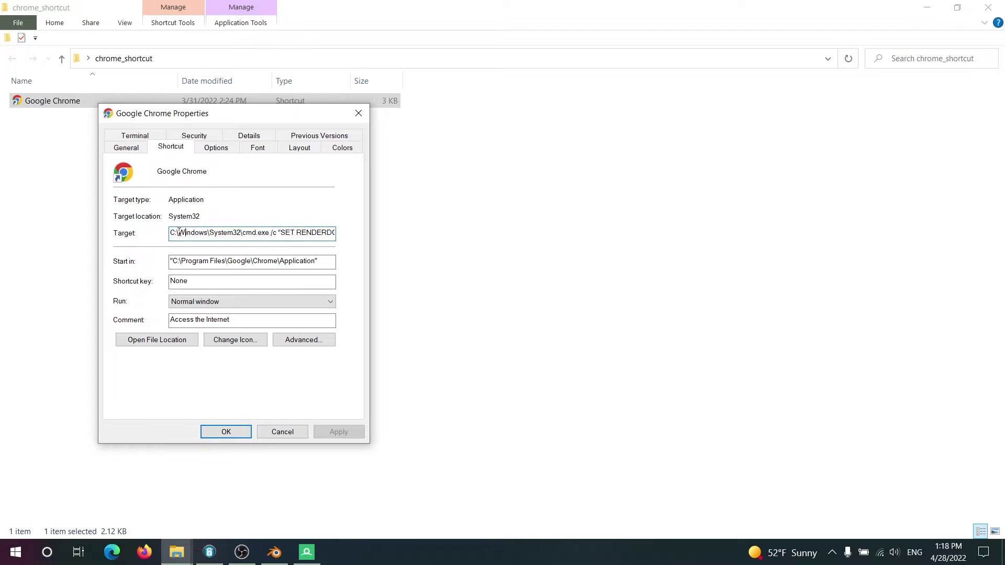
pyautogui.moveTo(209, 237); pyautogui.dragTo(309, 236)
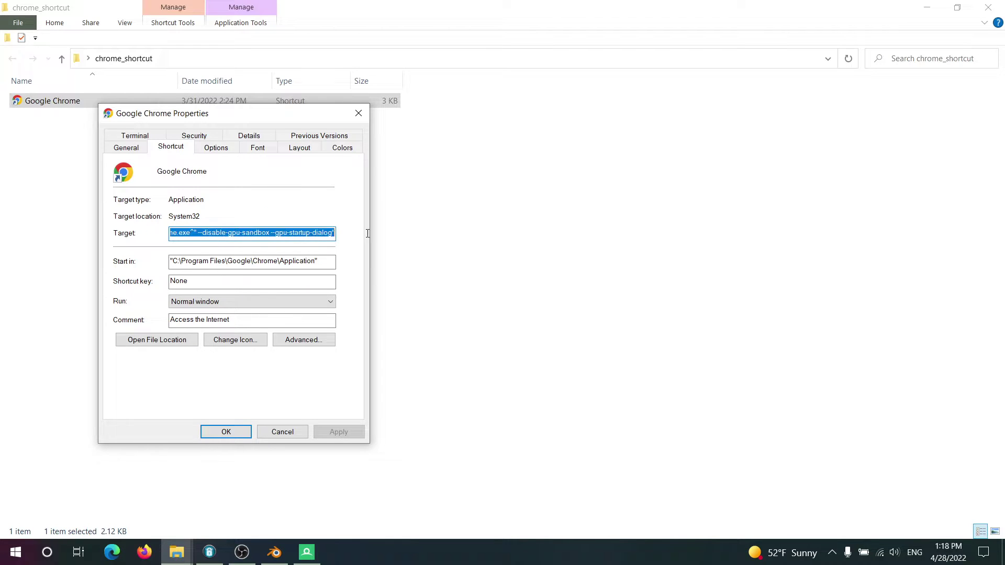
pyautogui.click(247, 232)
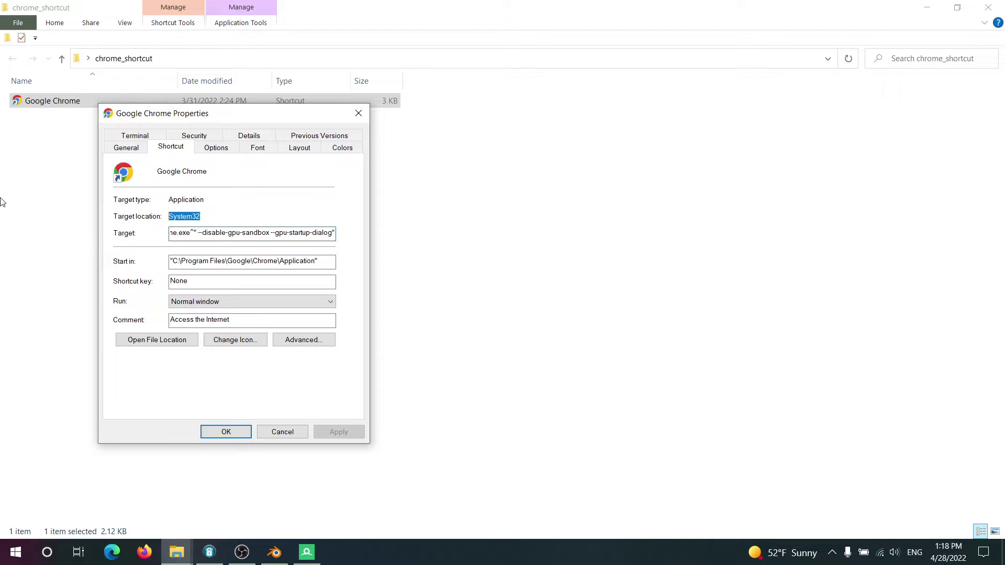
pyautogui.click(358, 113)
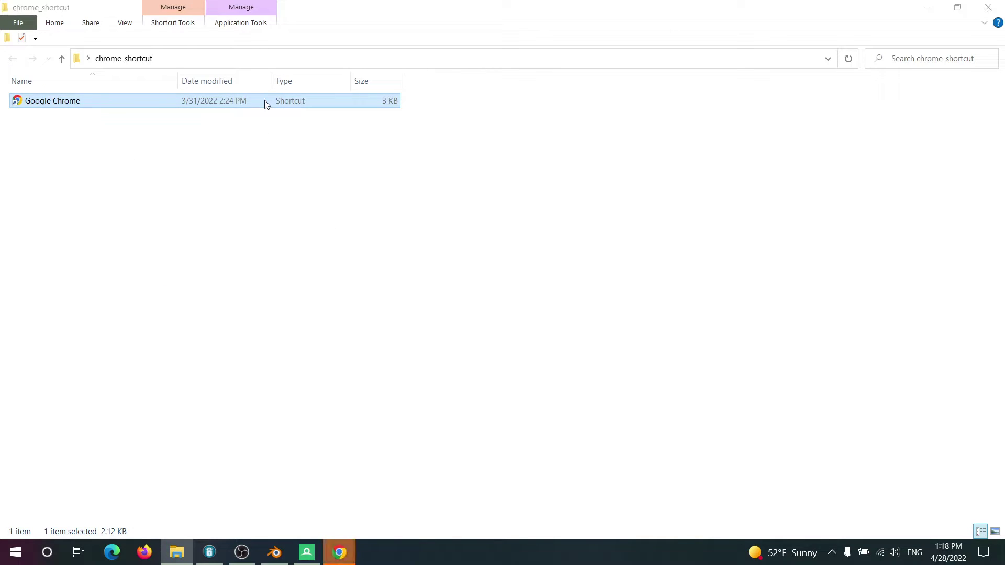
# Launch Chrome so its GPU process waits at pid 29712, then return to RenderDoc
pyautogui.moveTo(341, 555)
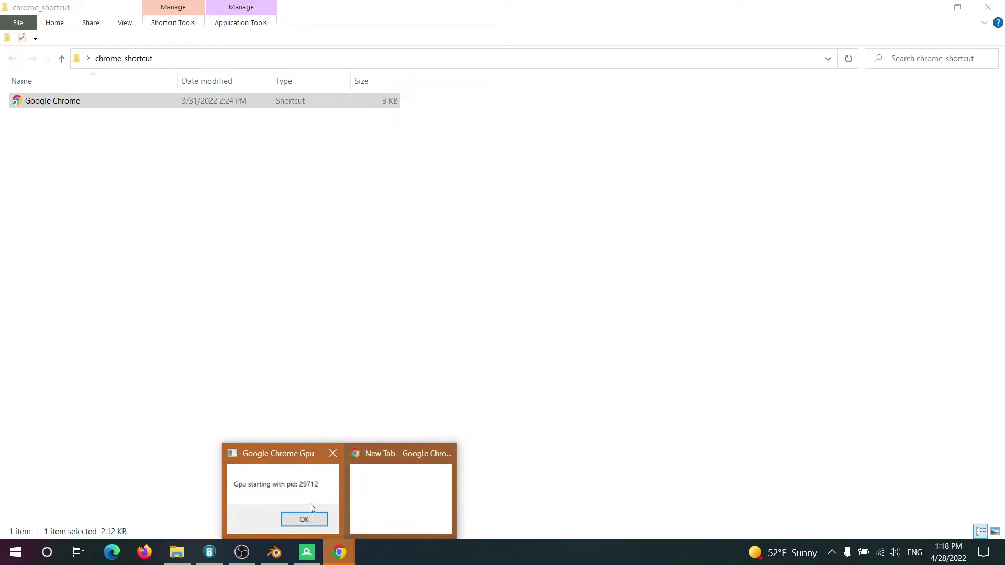
pyautogui.click(376, 501)
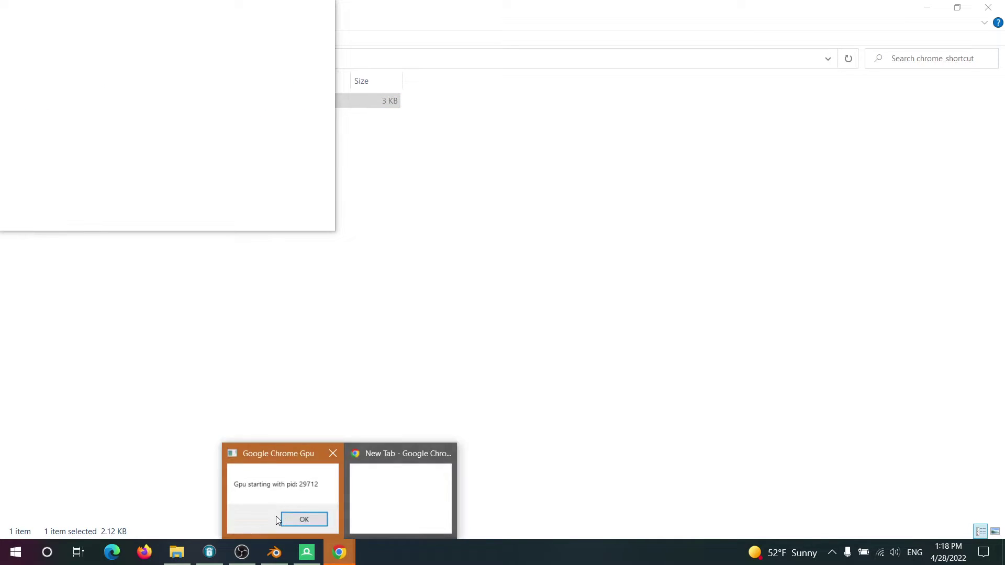
pyautogui.click(278, 519)
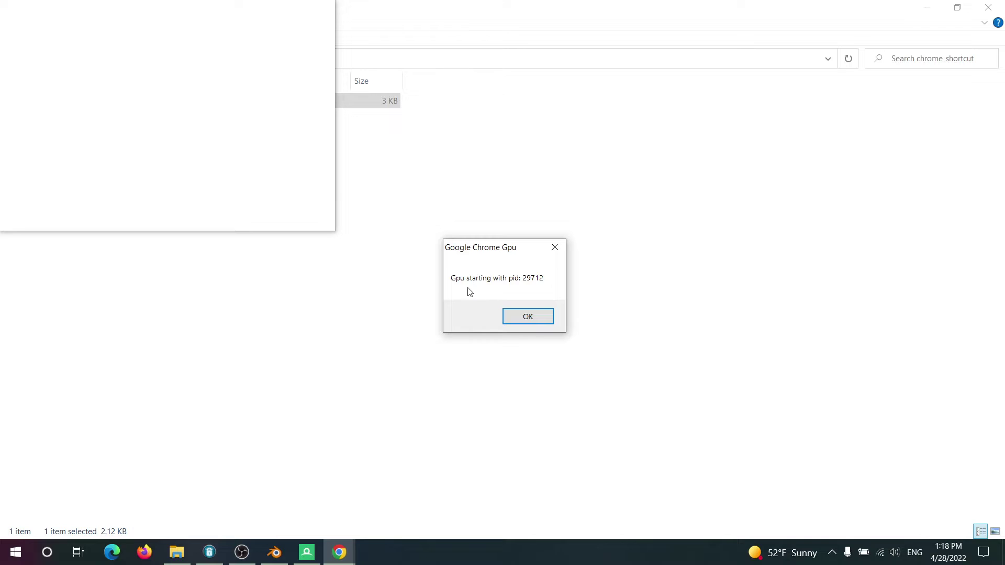
pyautogui.click(309, 551)
# Inject RenderDoc into chrome.exe PID 29712 via File > Inject into Process
pyautogui.click(162, 92)
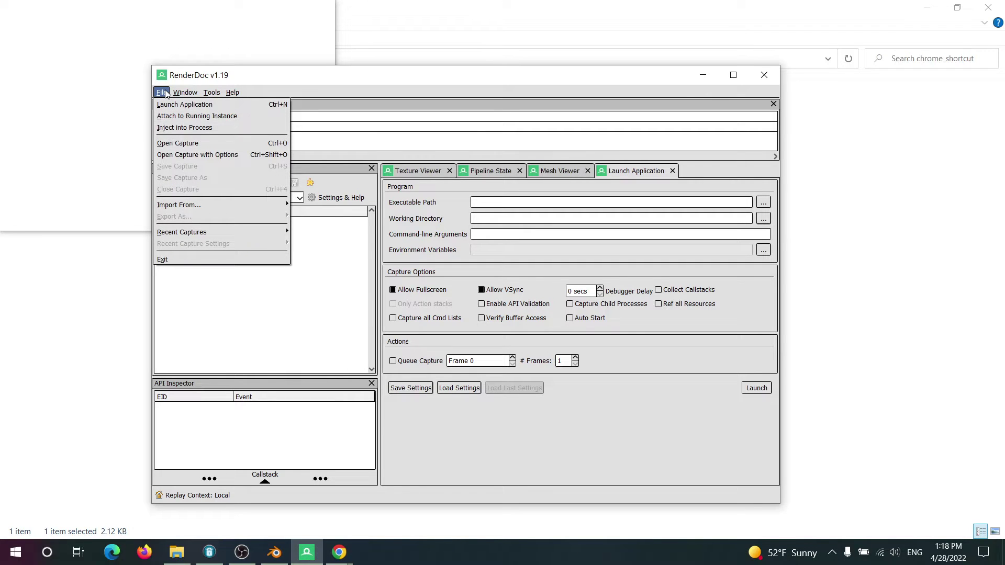
pyautogui.click(184, 128)
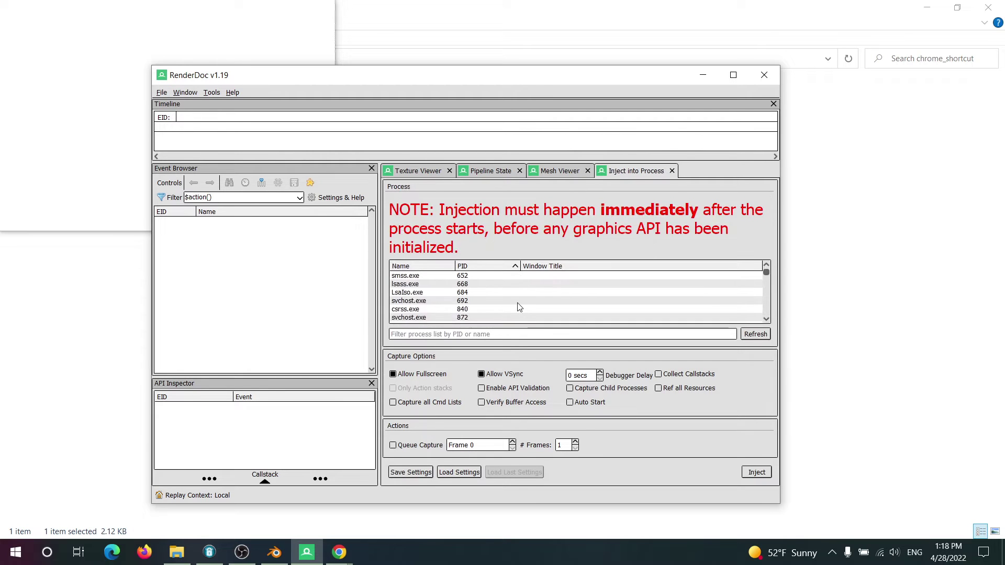
pyautogui.scroll(-10, 518, 307)
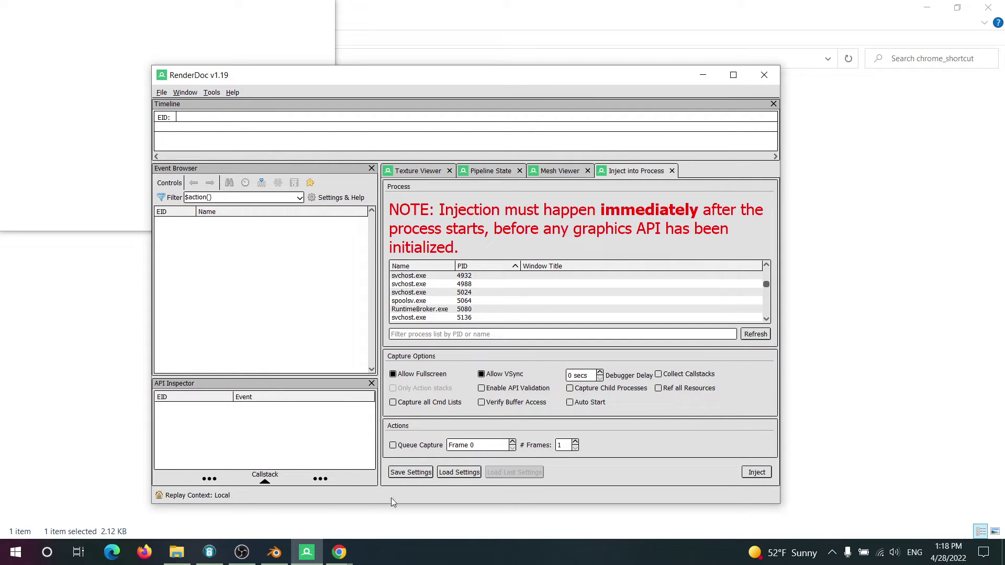
pyautogui.moveTo(339, 552)
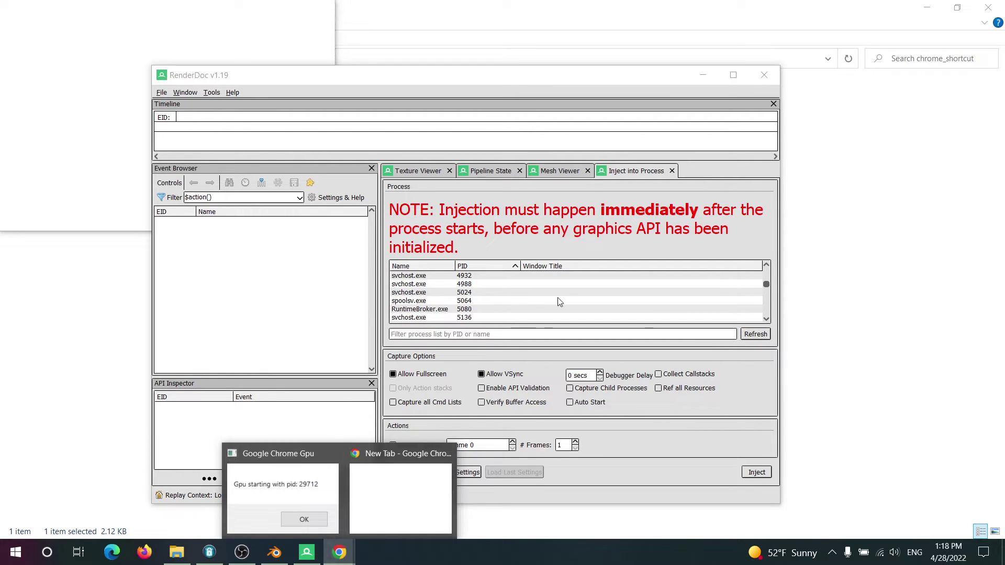
pyautogui.scroll(-10, 592, 288)
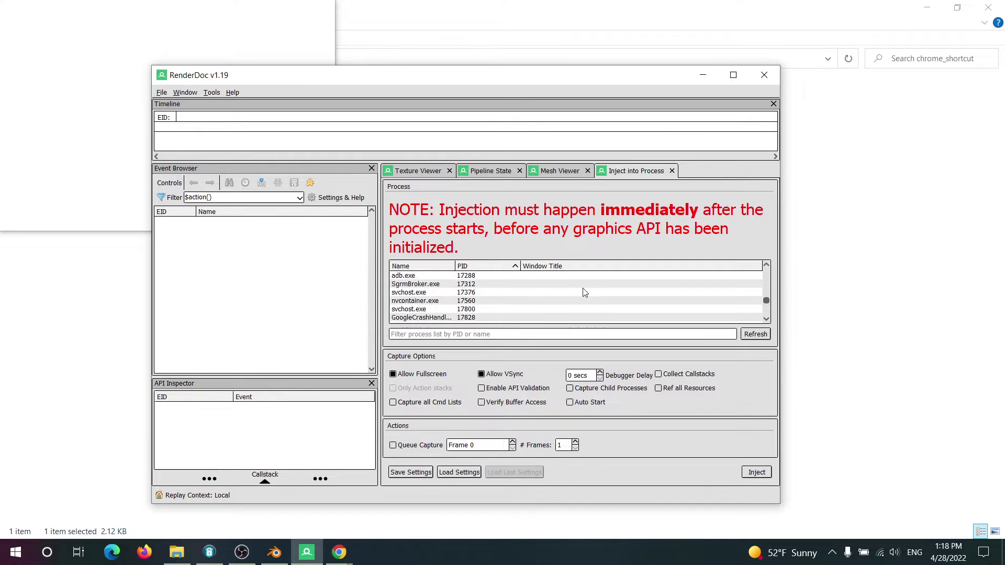
pyautogui.scroll(-5, 584, 293)
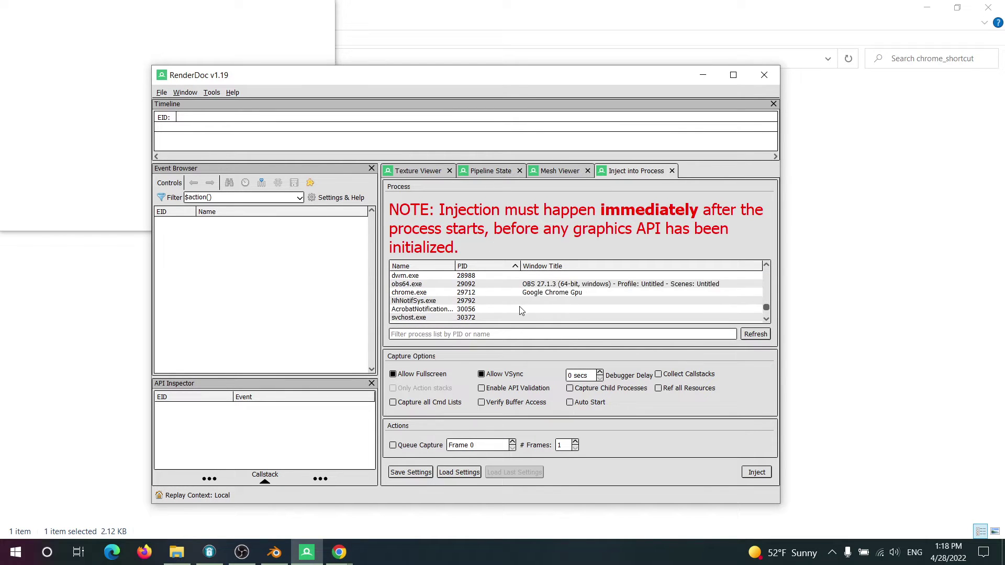
pyautogui.click(481, 293)
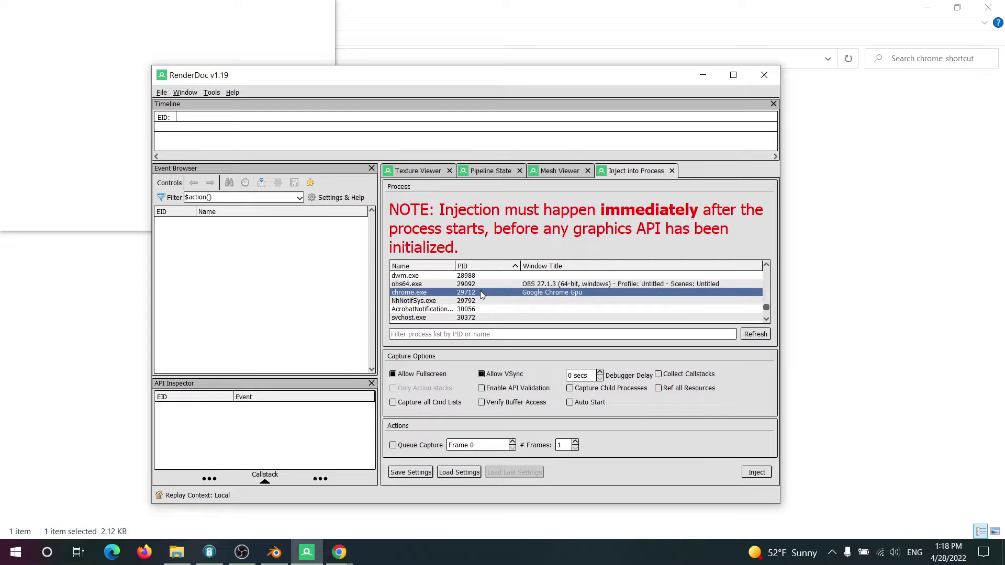
pyautogui.click(753, 472)
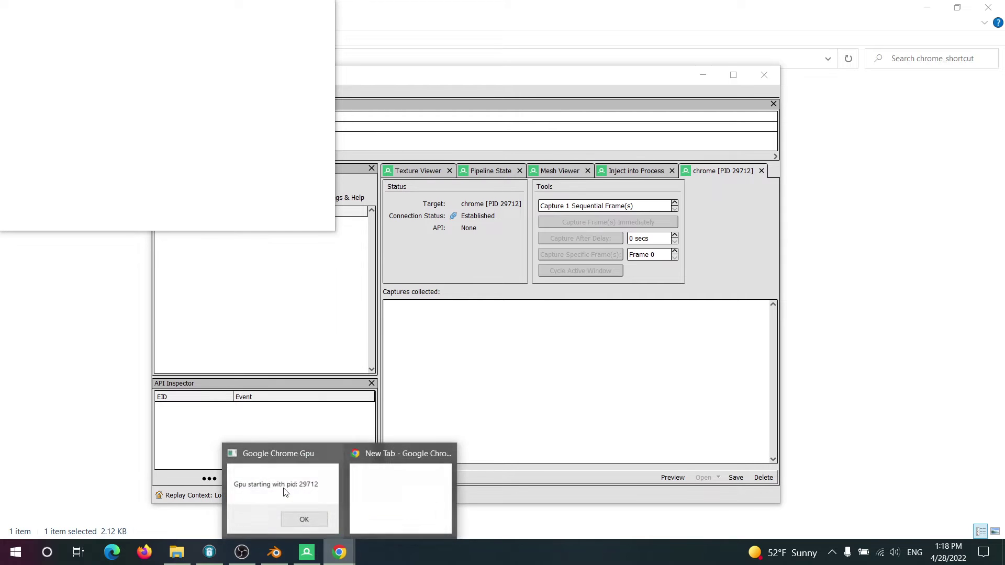
# Dismiss Chrome's GPU message, maximize the browser and open Google Maps from a 'google maps' search
pyautogui.click(283, 426)
pyautogui.click(521, 317)
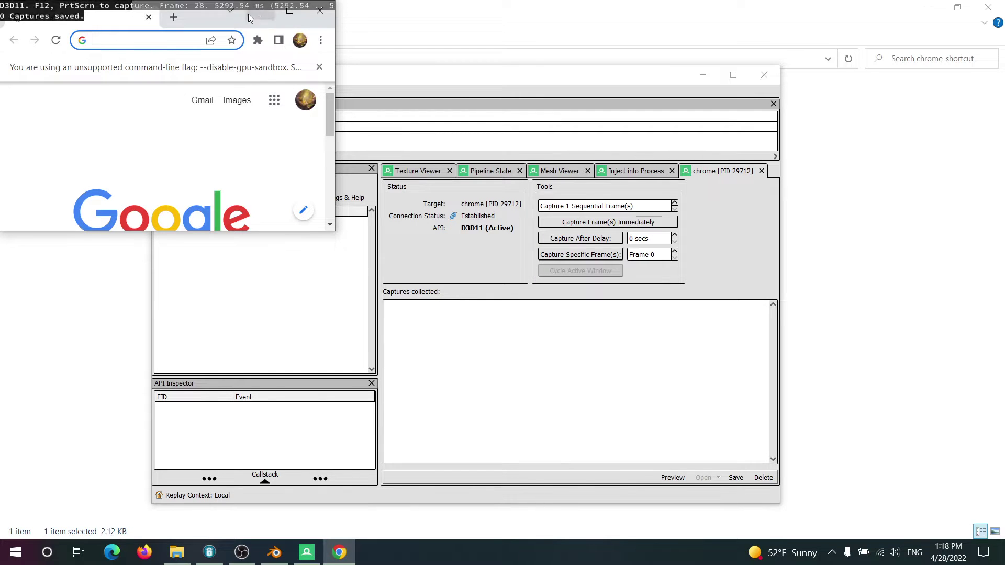
pyautogui.click(287, 12)
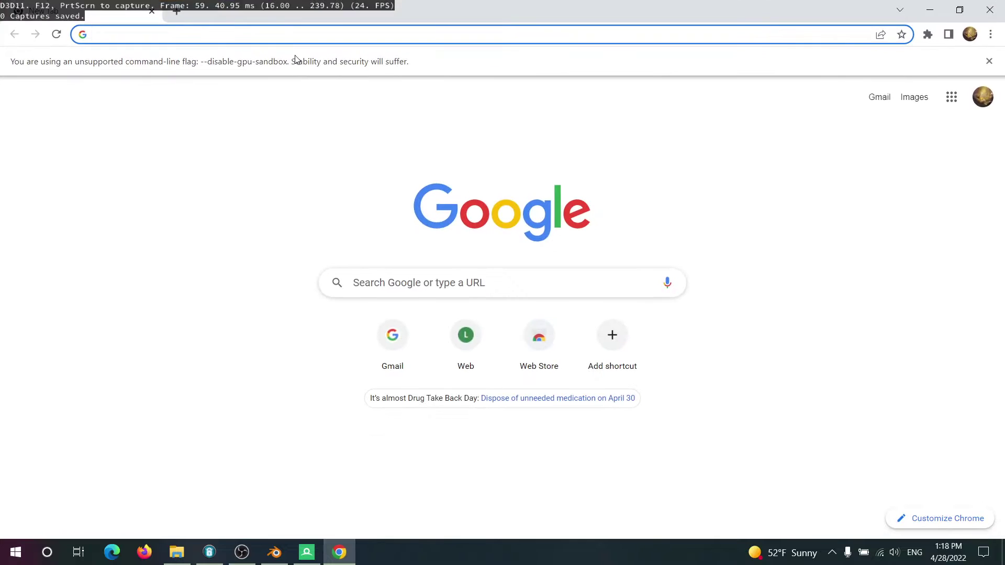
pyautogui.write('google maps')
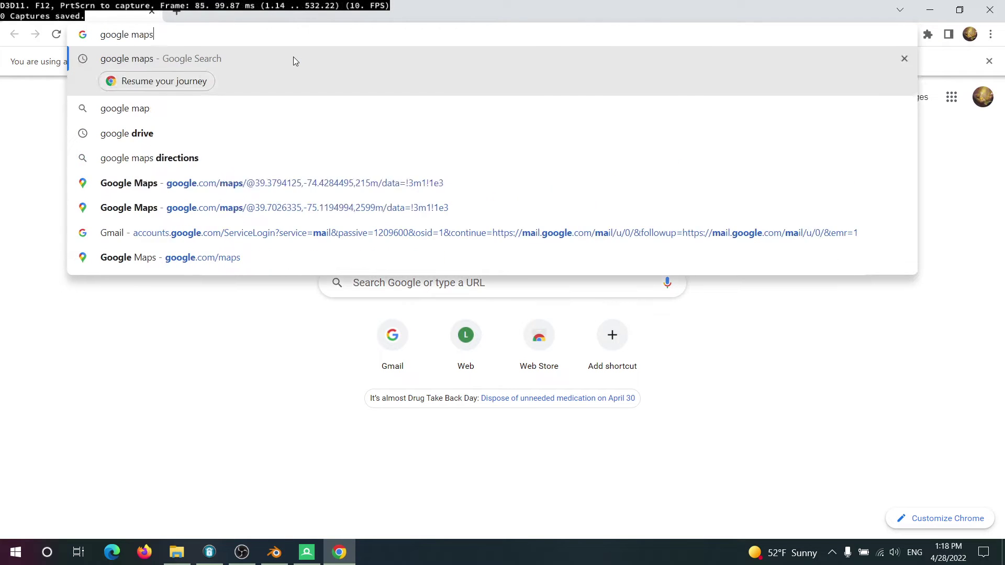
pyautogui.press('Return')
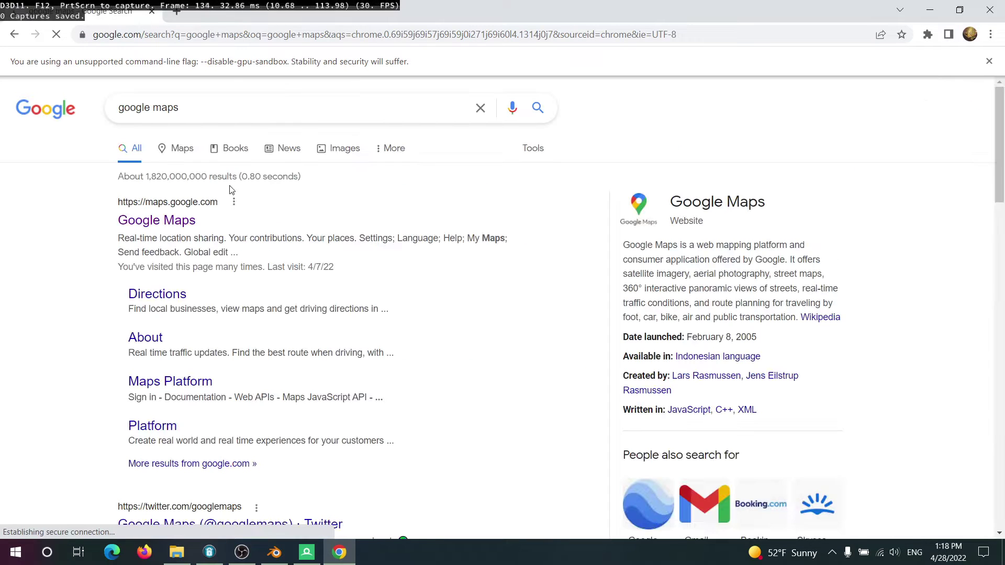
pyautogui.click(191, 222)
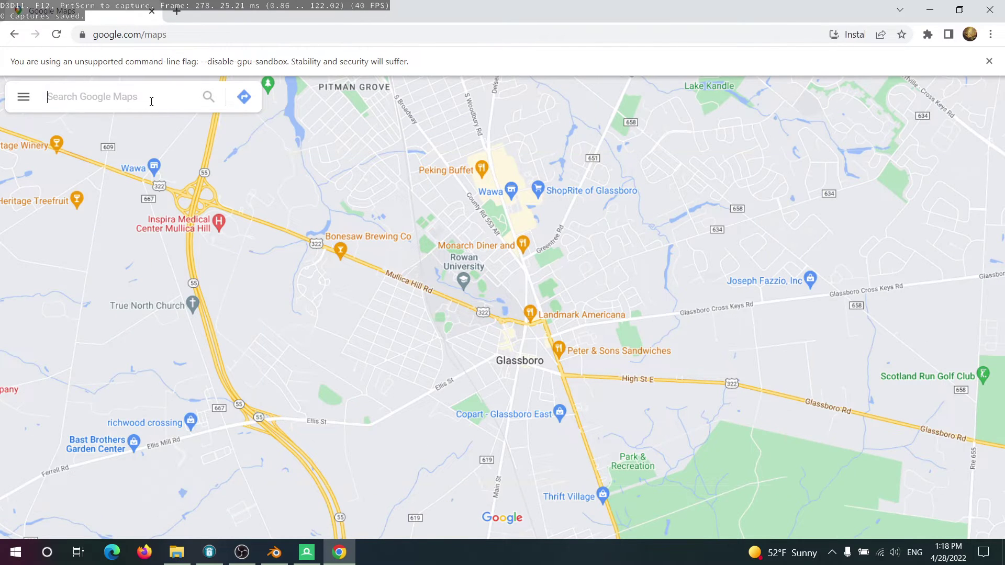
# Search the map for 'central park' and pick Central Park, New York
pyautogui.click(151, 101)
pyautogui.write('central')
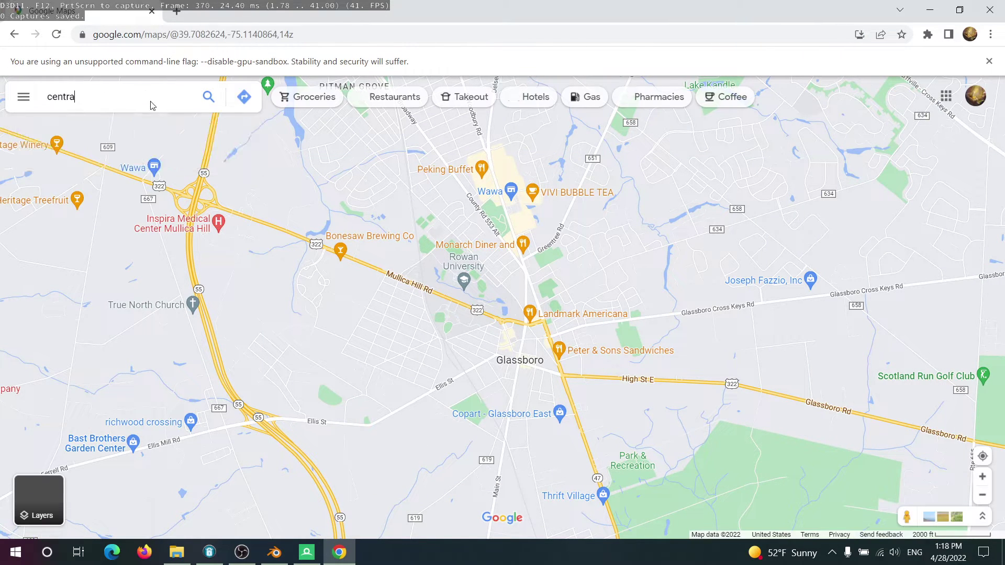
pyautogui.write(' square')
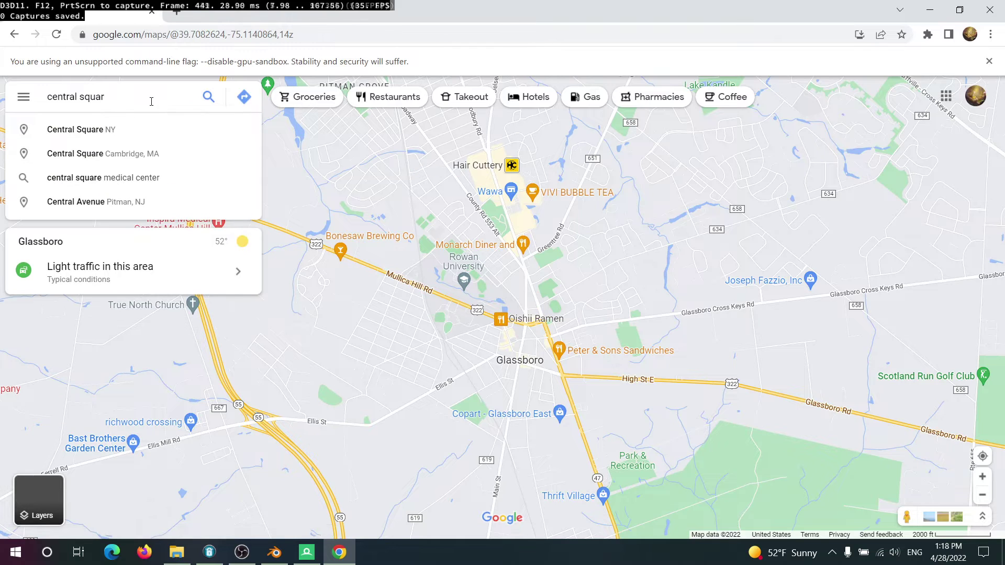
pyautogui.press('BackSpace')
pyautogui.press('BackSpace')
pyautogui.press('BackSpace')
pyautogui.write('park')
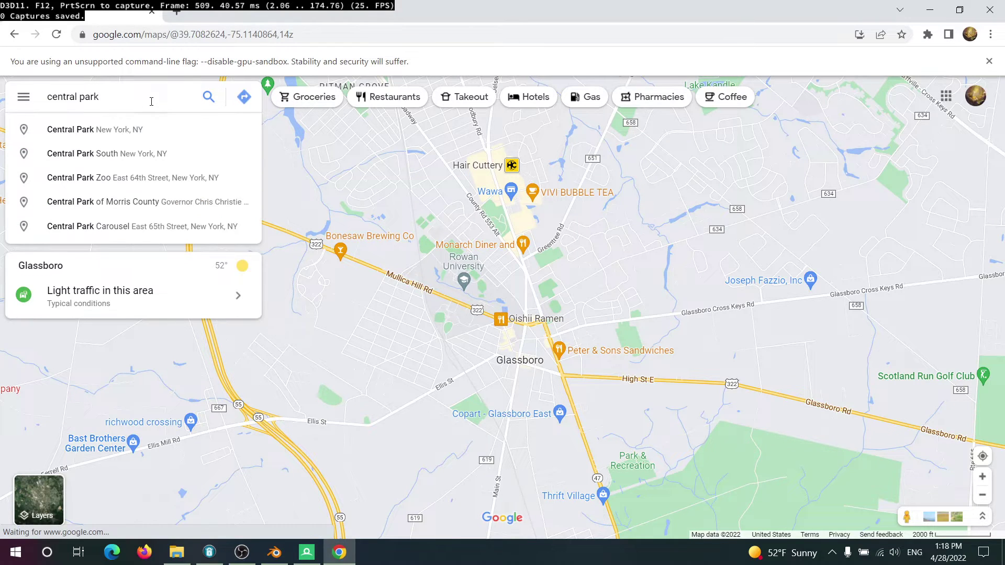
pyautogui.click(142, 131)
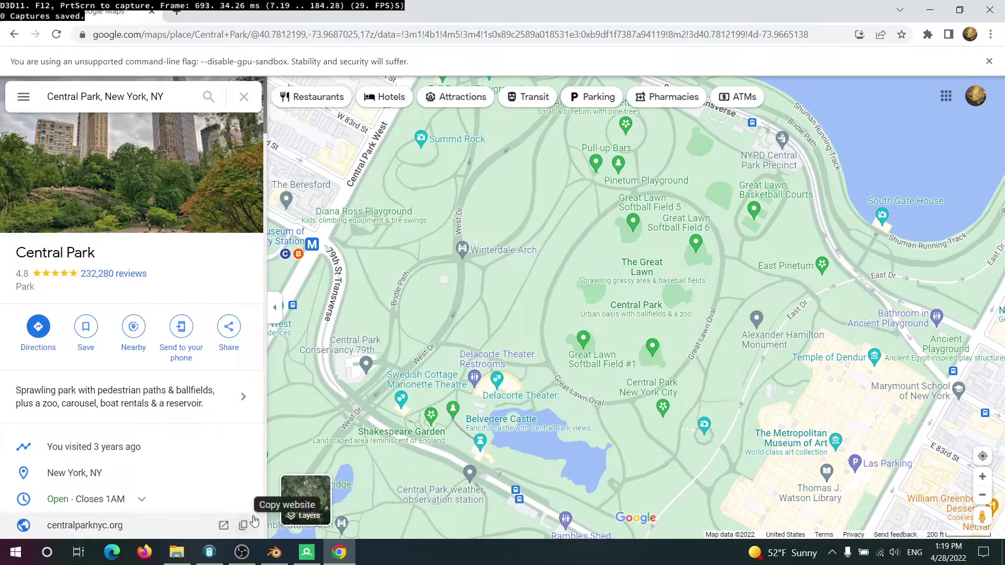
# Hide the place panel, adjust map type, labels and globe options, and open The Metropolitan Museum of Art
pyautogui.moveTo(314, 499)
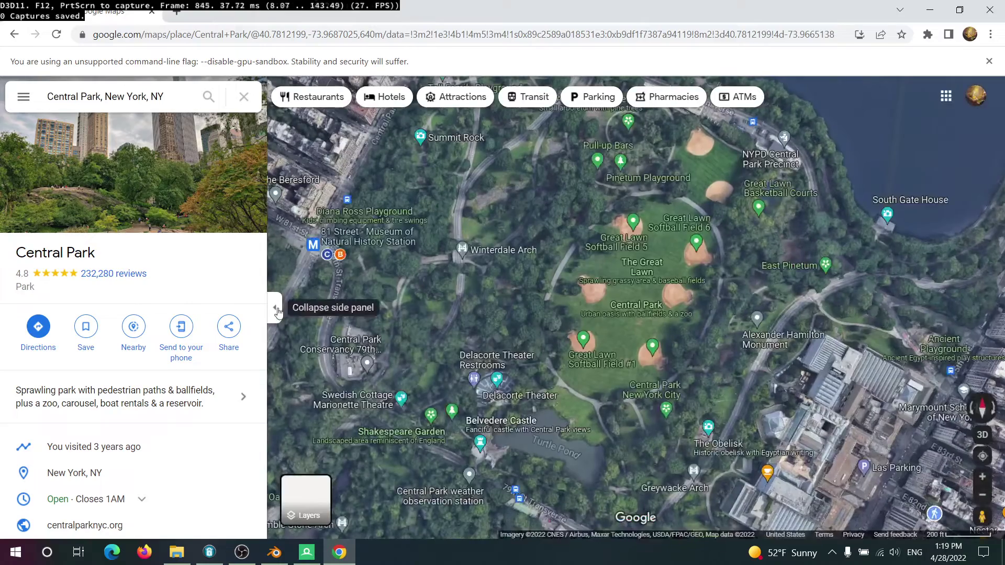
pyautogui.click(276, 309)
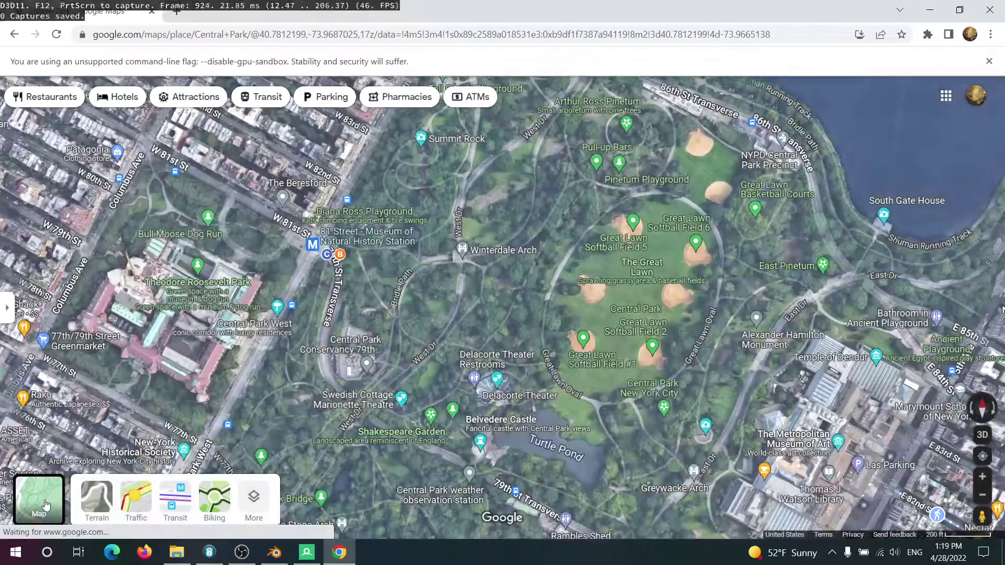
pyautogui.click(45, 504)
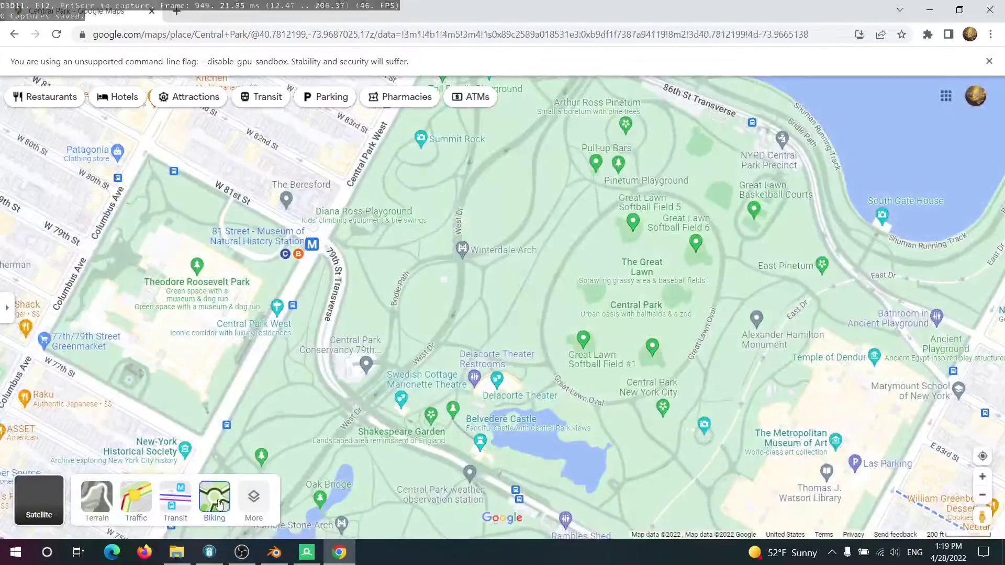
pyautogui.click(253, 498)
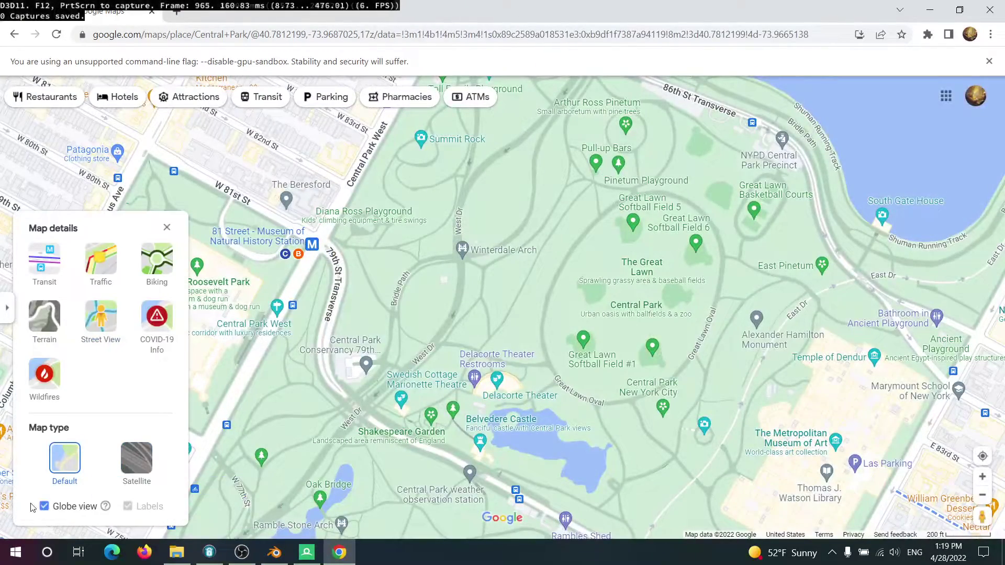
pyautogui.moveTo(420, 423); pyautogui.dragTo(428, 385)
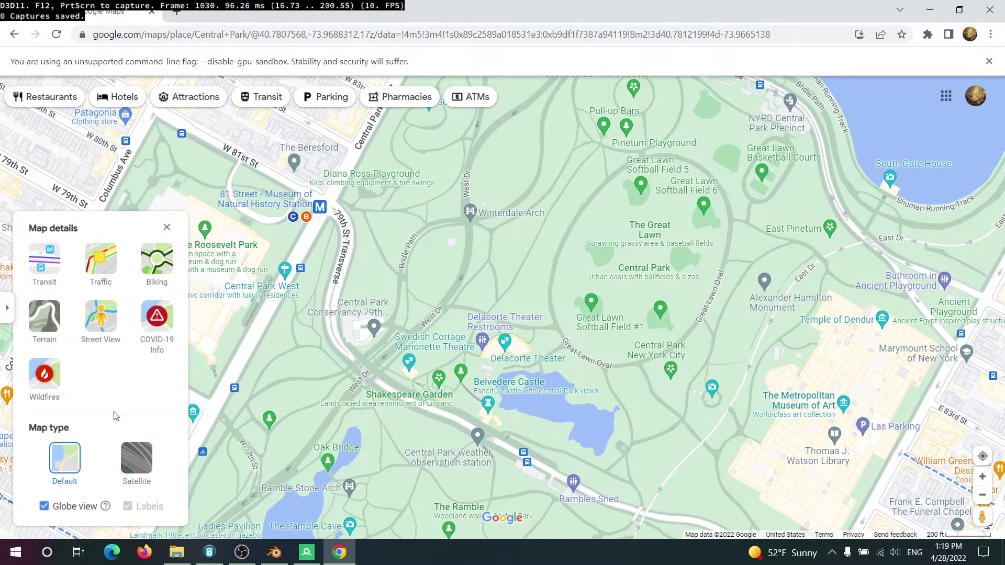
pyautogui.click(128, 506)
pyautogui.click(44, 506)
pyautogui.click(44, 506)
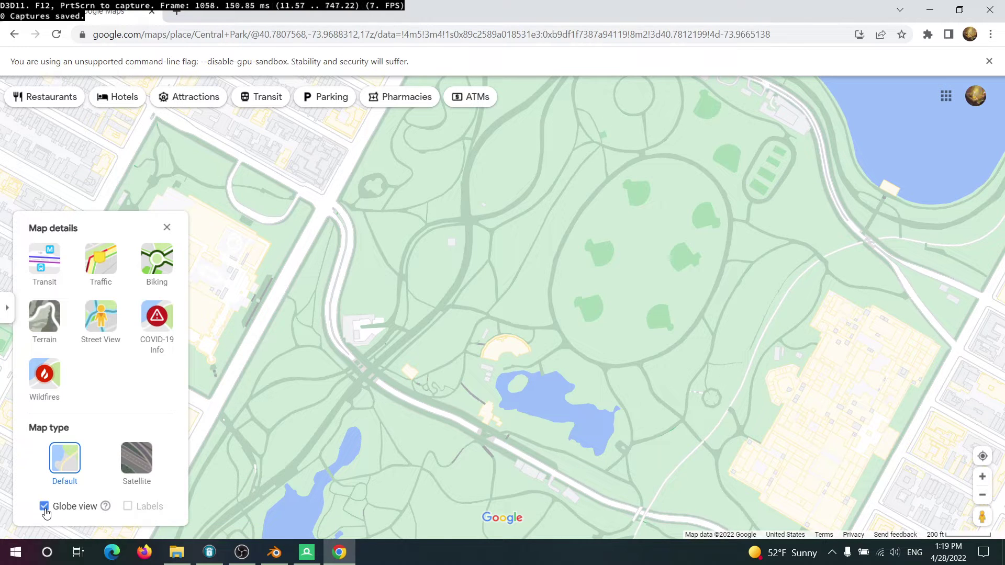
pyautogui.click(821, 463)
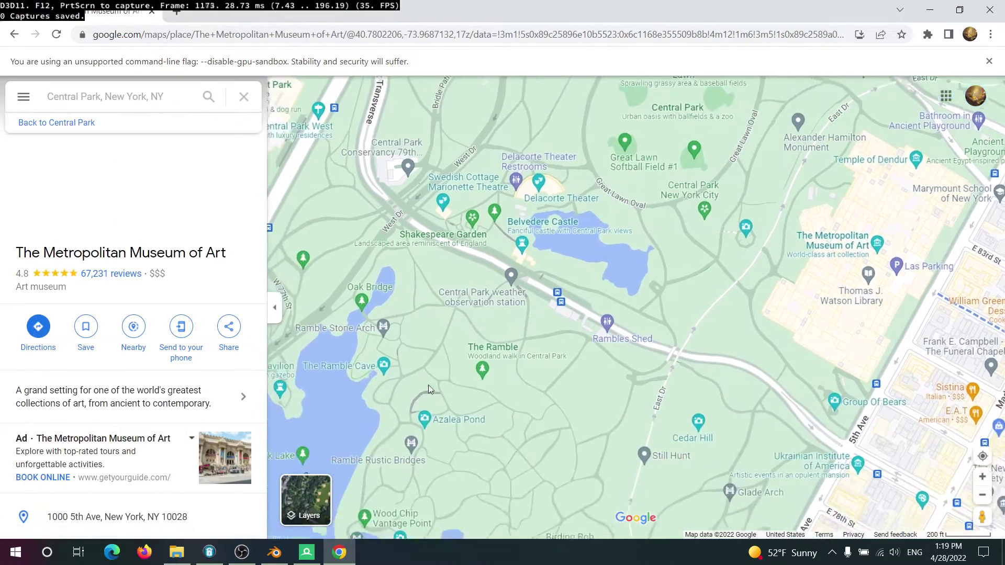
# Switch to satellite, tilt into 3D, and zoom toward the San Remo on Central Park West
pyautogui.click(306, 500)
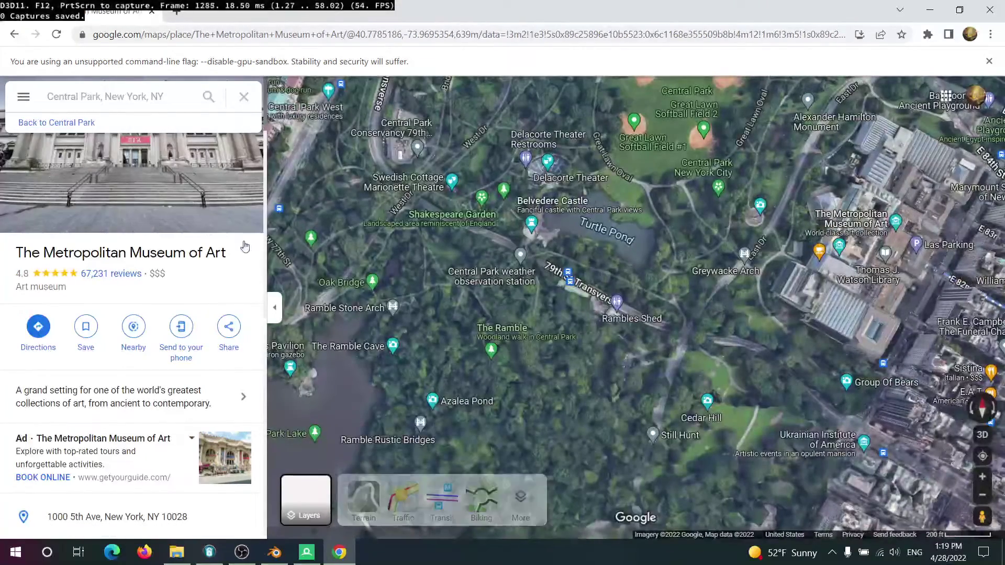
pyautogui.click(274, 307)
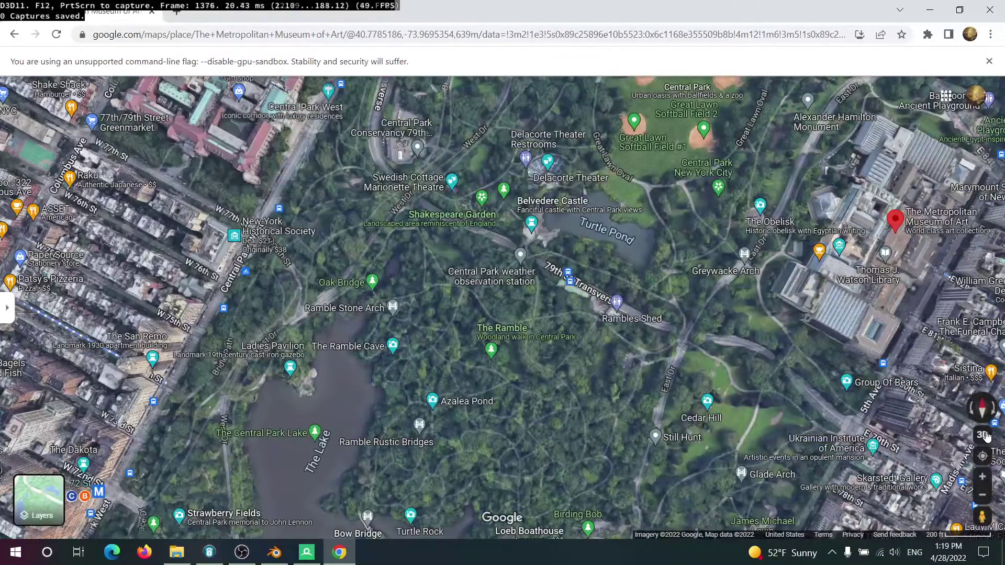
pyautogui.click(984, 435)
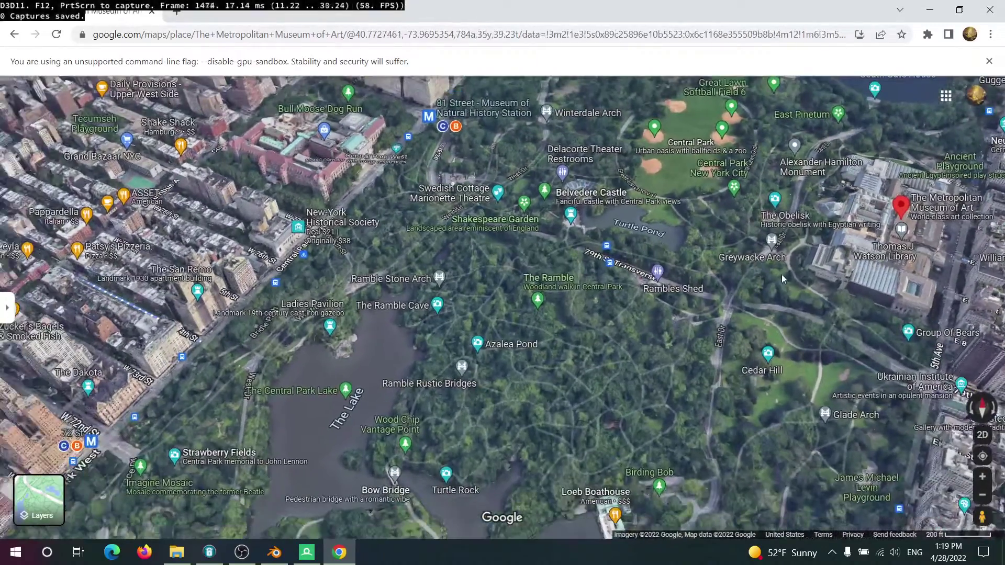
pyautogui.scroll(3, 545, 299)
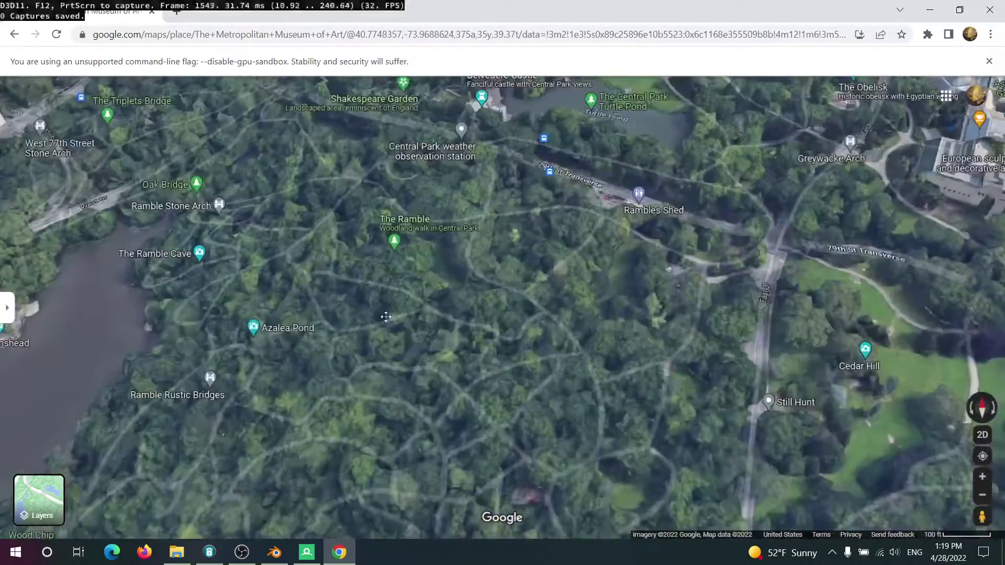
pyautogui.moveTo(398, 307)
pyautogui.mouseDown()
pyautogui.moveTo(404, 287)
pyautogui.moveTo(298, 276)
pyautogui.moveTo(401, 309)
pyautogui.mouseUp()
pyautogui.scroll(3, 401, 309)
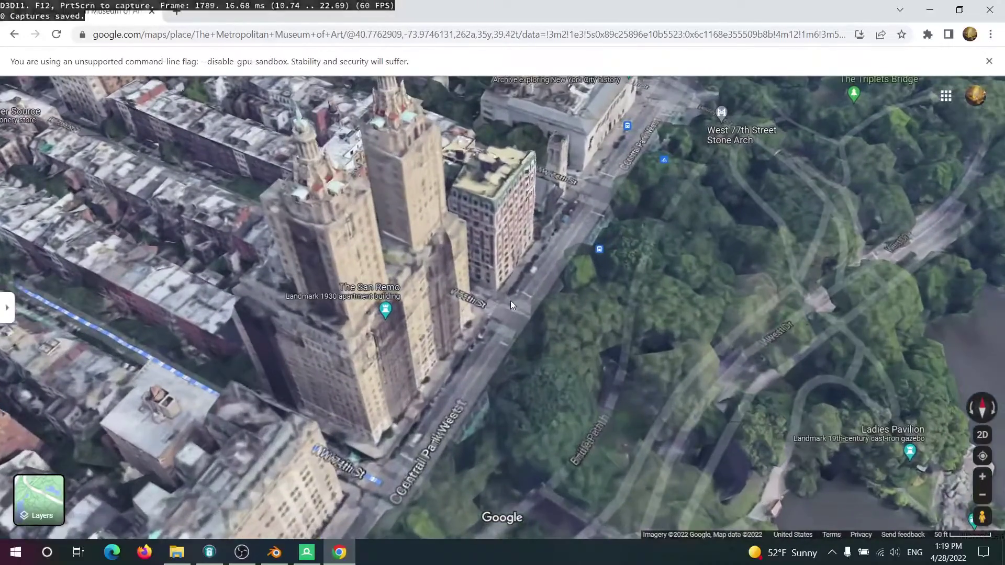
pyautogui.moveTo(511, 301); pyautogui.dragTo(586, 350)
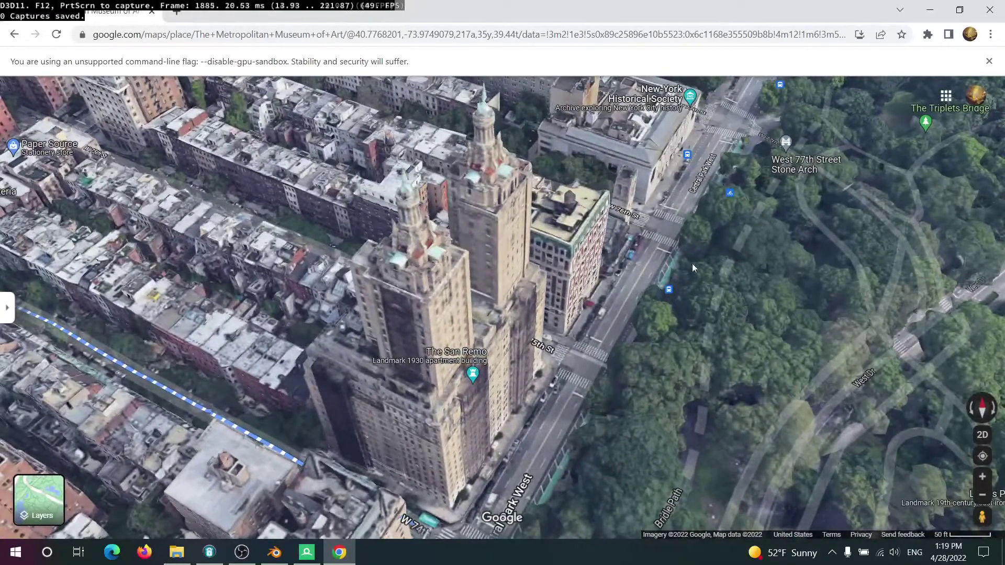
pyautogui.moveTo(608, 276); pyautogui.dragTo(545, 302)
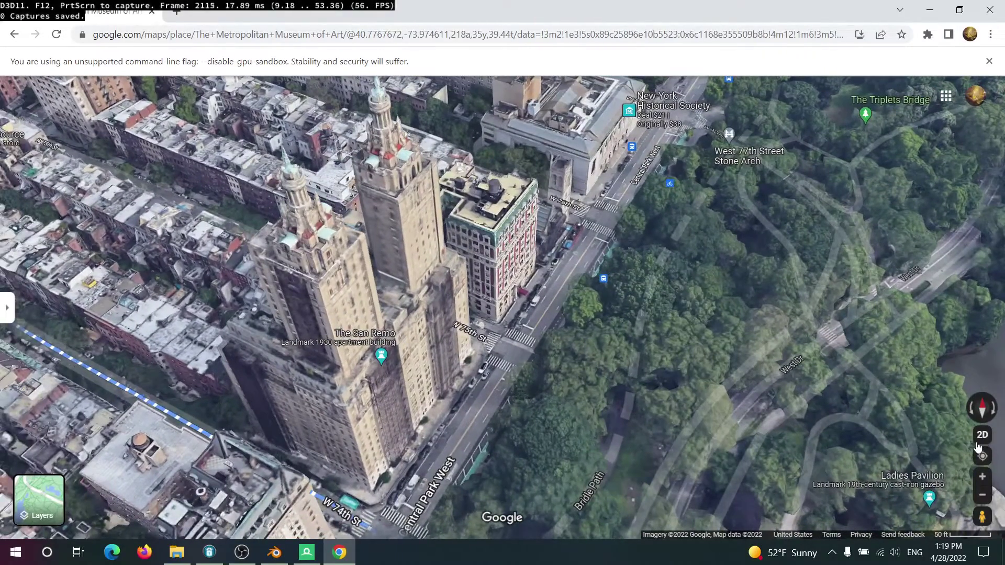
pyautogui.click(980, 440)
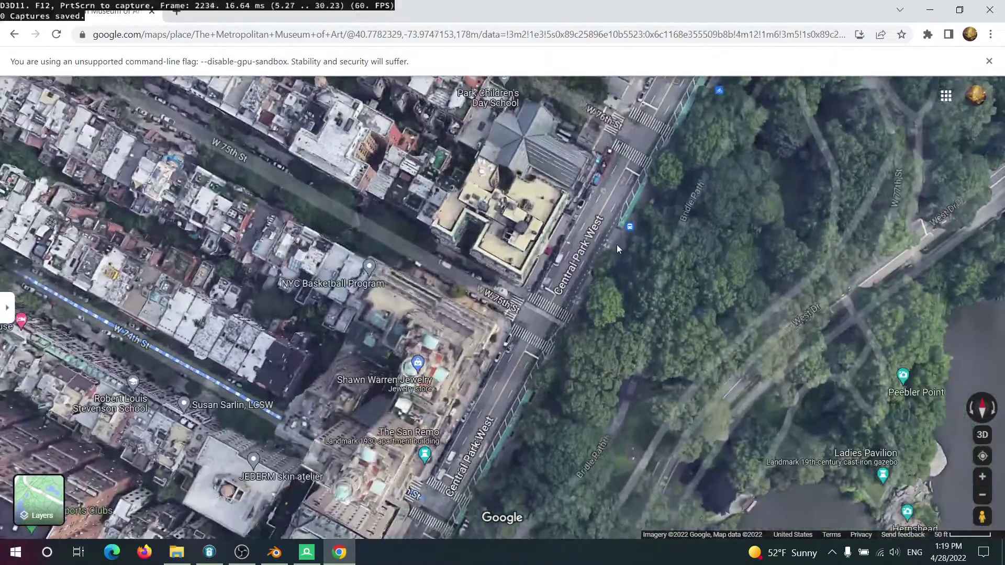
pyautogui.click(984, 437)
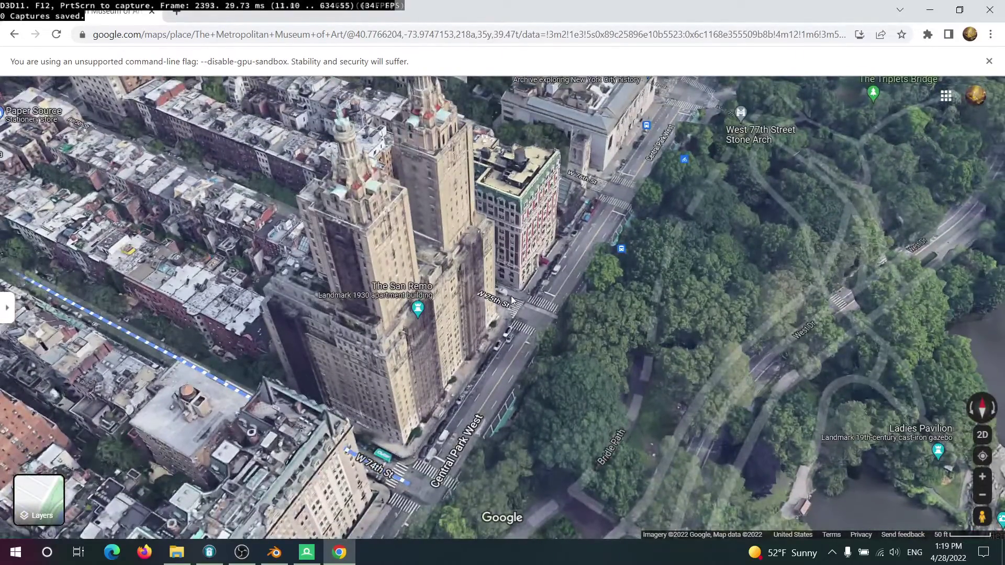
# Tilt and rotate the 3D satellite view down Central Park West, then bring RenderDoc forward
pyautogui.keyDown('ctrl'); pyautogui.moveTo(511, 294); pyautogui.dragTo(665, 267); pyautogui.keyUp('ctrl')
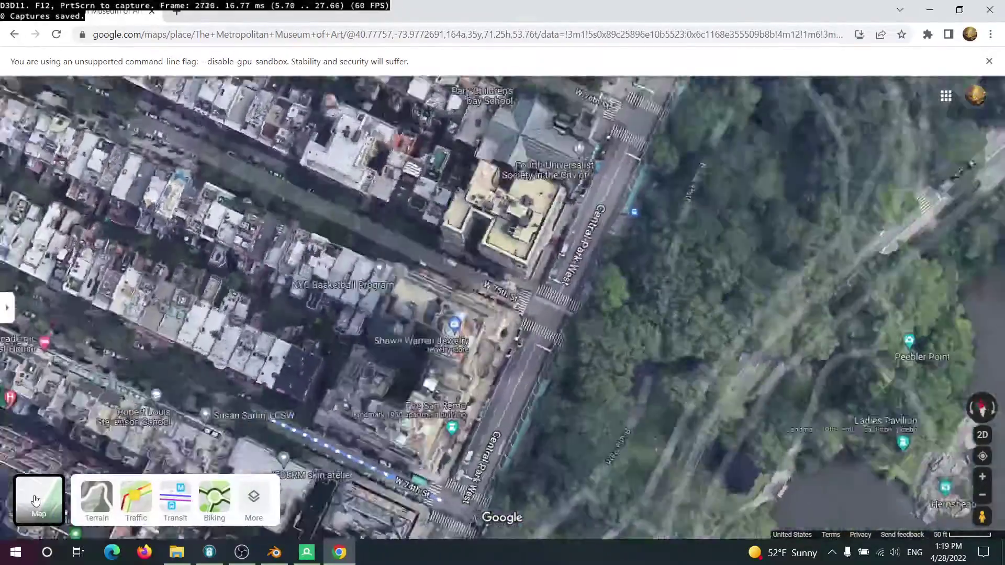
pyautogui.click(35, 500)
pyautogui.click(37, 497)
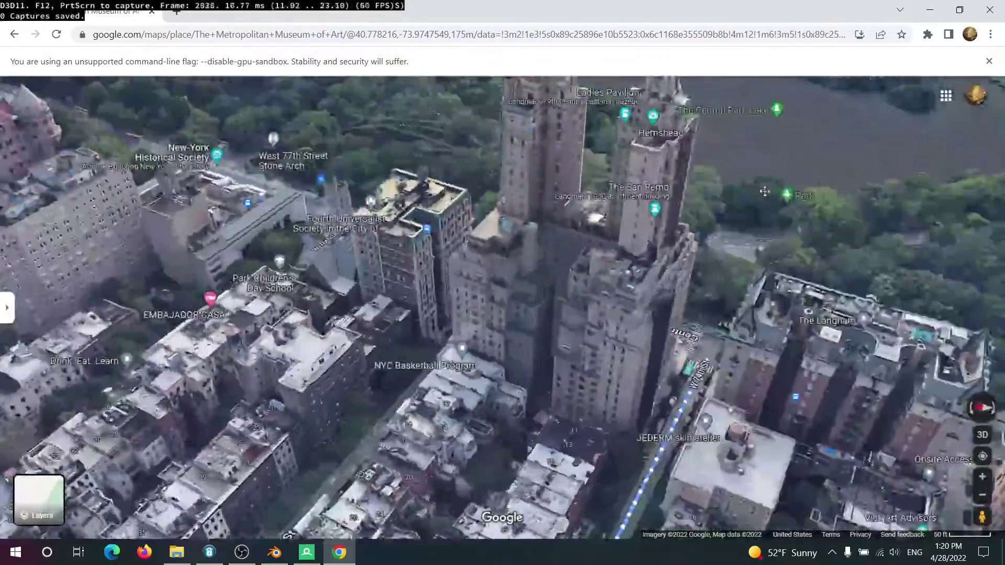
pyautogui.keyDown('ctrl'); pyautogui.moveTo(765, 191); pyautogui.dragTo(645, 284); pyautogui.keyUp('ctrl')
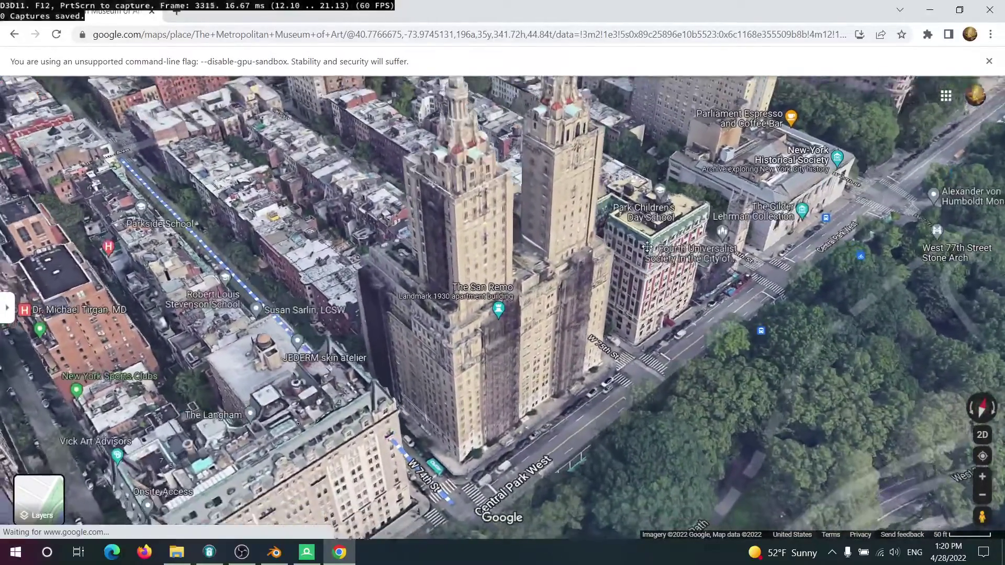
pyautogui.moveTo(644, 266); pyautogui.dragTo(725, 249)
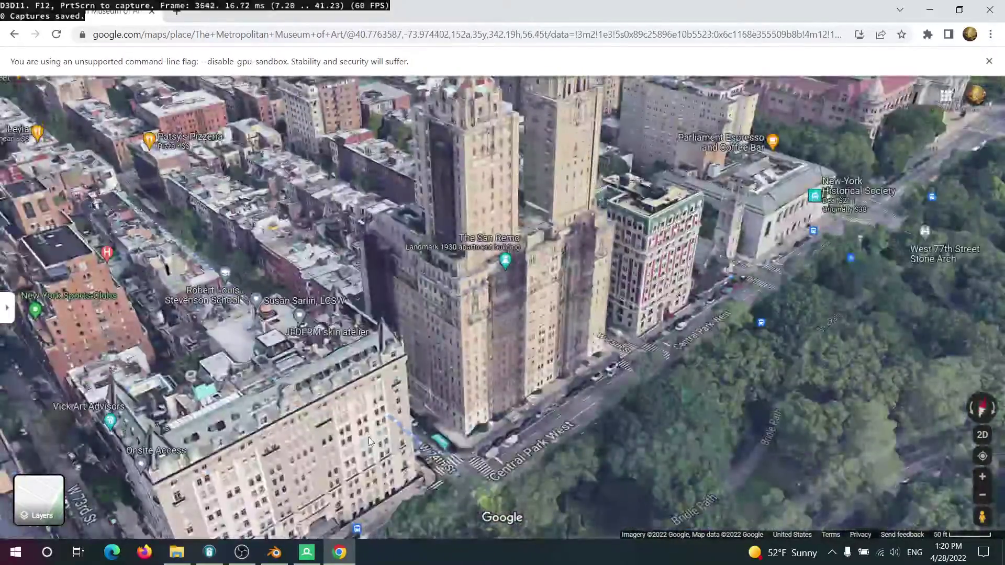
pyautogui.click(305, 555)
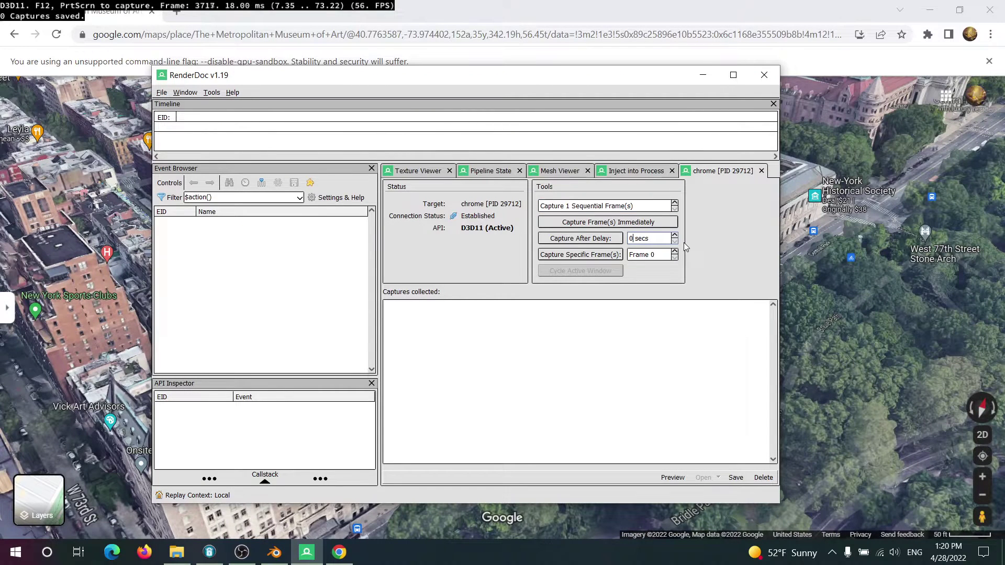
# Capture a frame with a 3-second delay while RenderDoc is minimized, then restore it
pyautogui.press('Delete')
pyautogui.write('3')
pyautogui.click(580, 239)
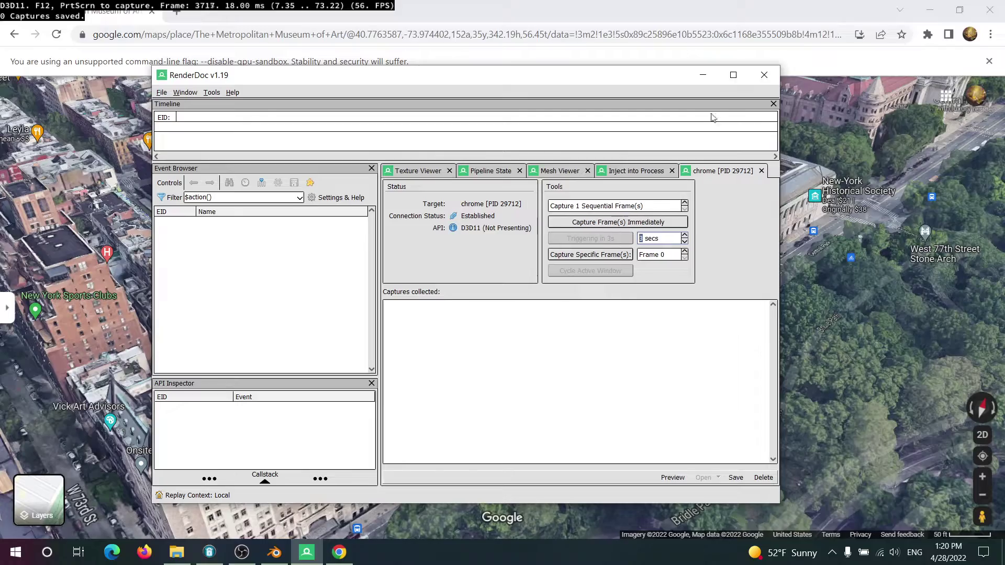
pyautogui.click(703, 76)
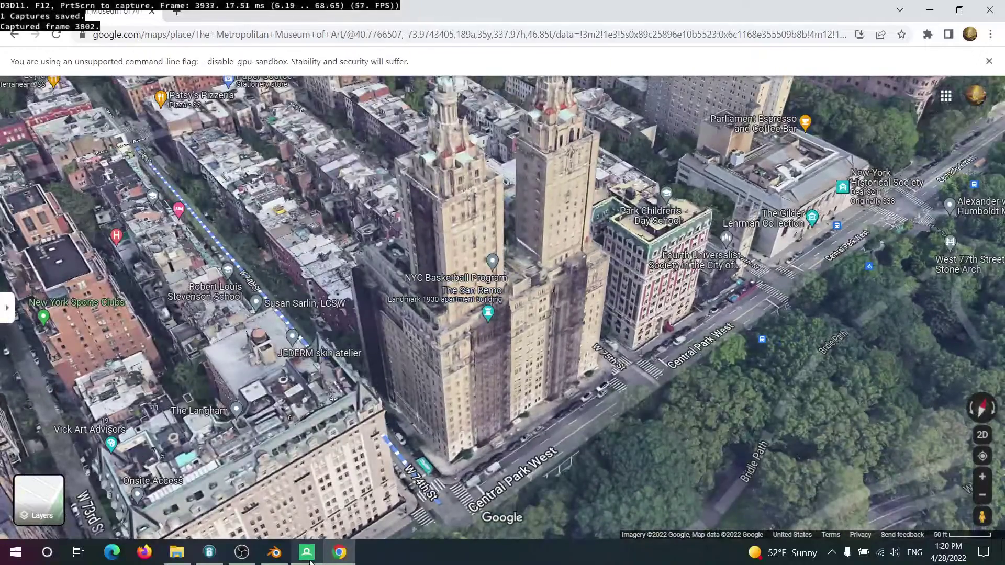
pyautogui.click(309, 559)
# Open frame 3802 in the Texture Viewer, step through Colour Pass #1's draws, then select the whole frame
pyautogui.doubleClick(448, 365)
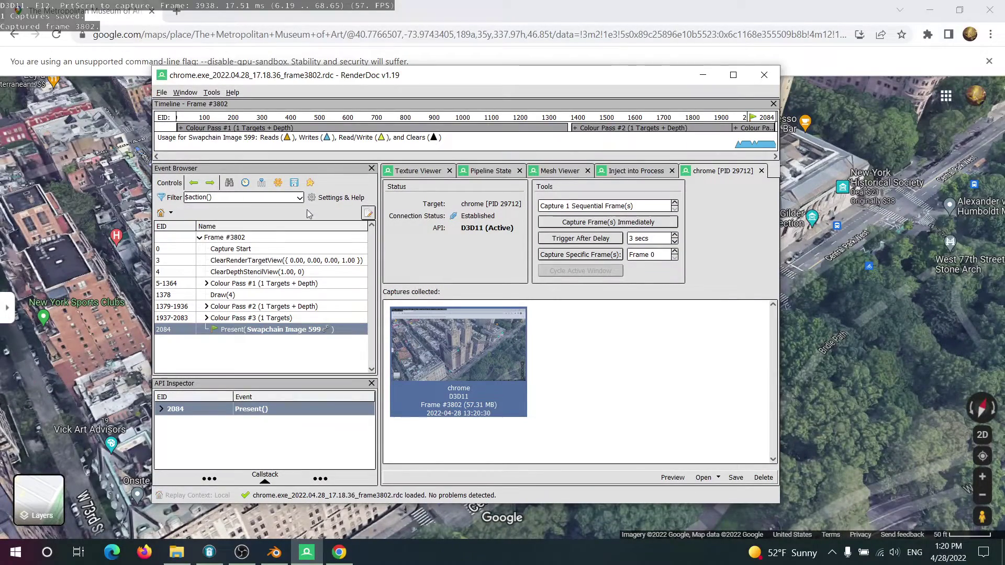
pyautogui.click(417, 177)
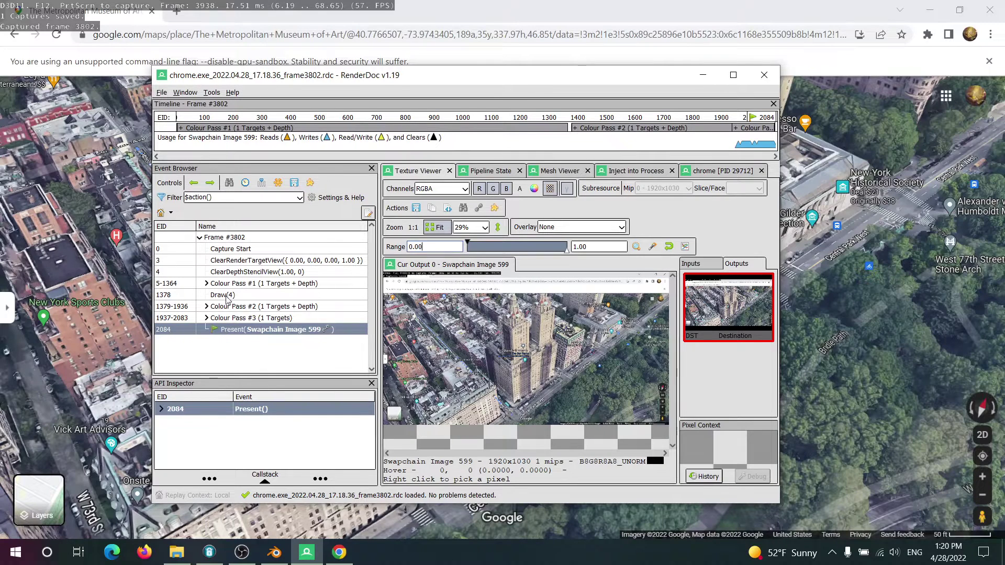
pyautogui.click(206, 284)
pyautogui.click(236, 295)
pyautogui.press('Down')
pyautogui.press('Down')
pyautogui.press('Down')
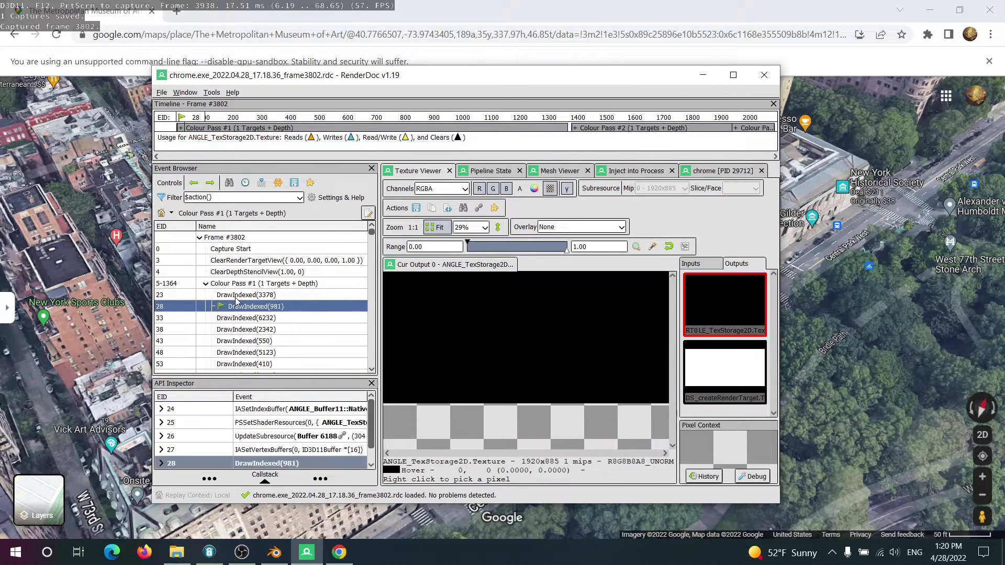
pyautogui.press('Down')
pyautogui.press('Down')
pyautogui.press('Down')
pyautogui.press('Down')
pyautogui.press('Down')
pyautogui.press('Down')
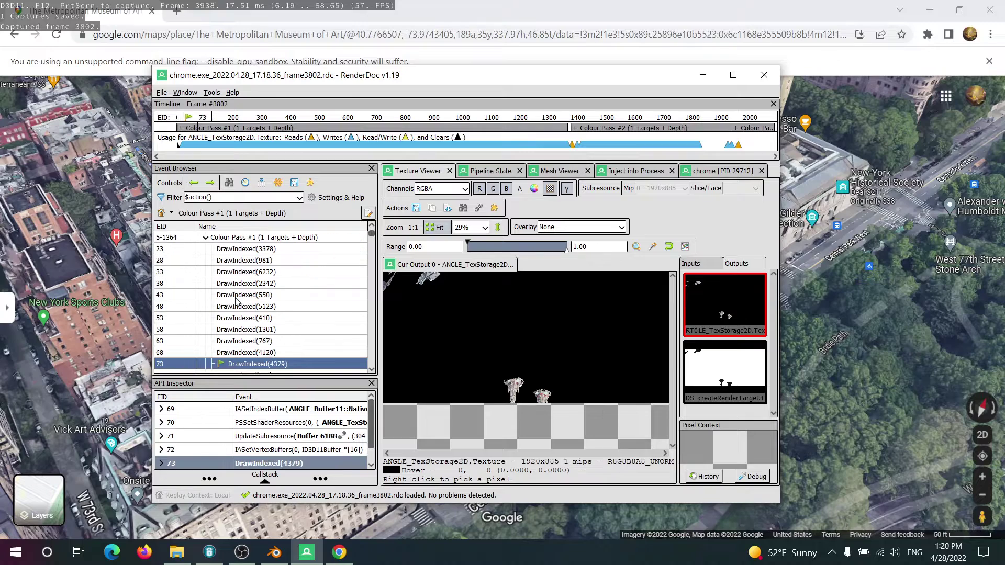
pyautogui.press('Home')
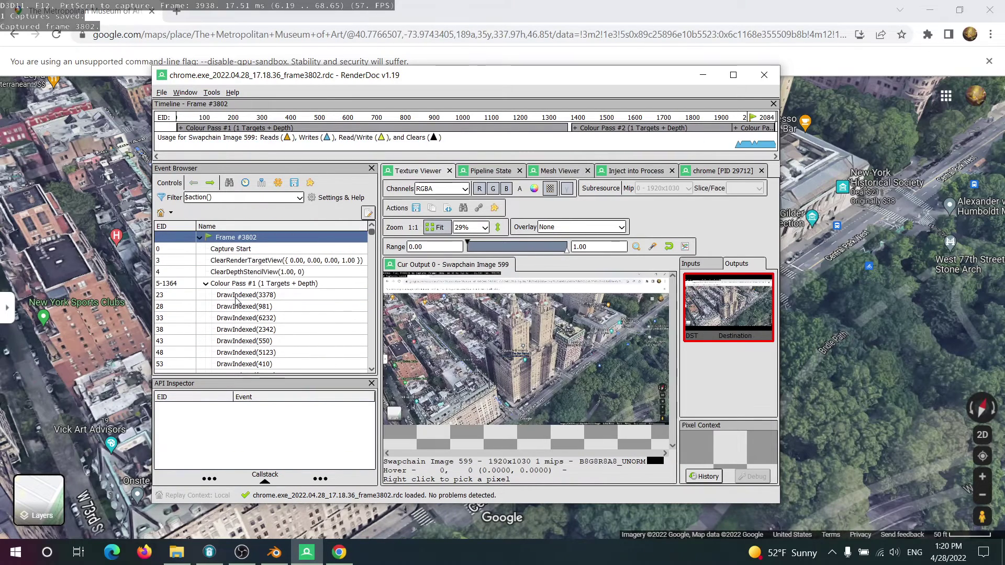
# Via Save Capture As, create a CentralSquare folder in Downloads\RDC_Captures
pyautogui.click(161, 93)
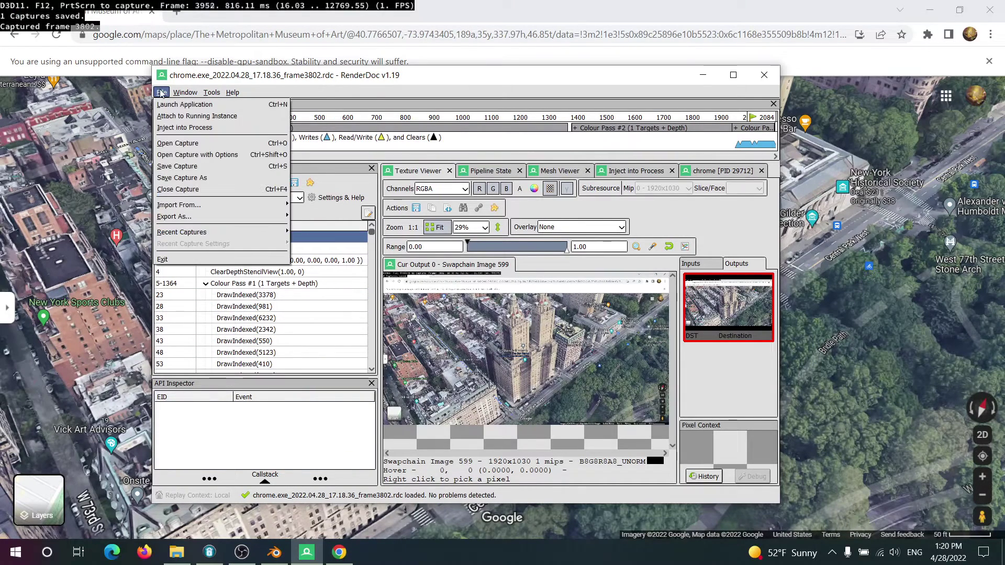
pyautogui.click(196, 177)
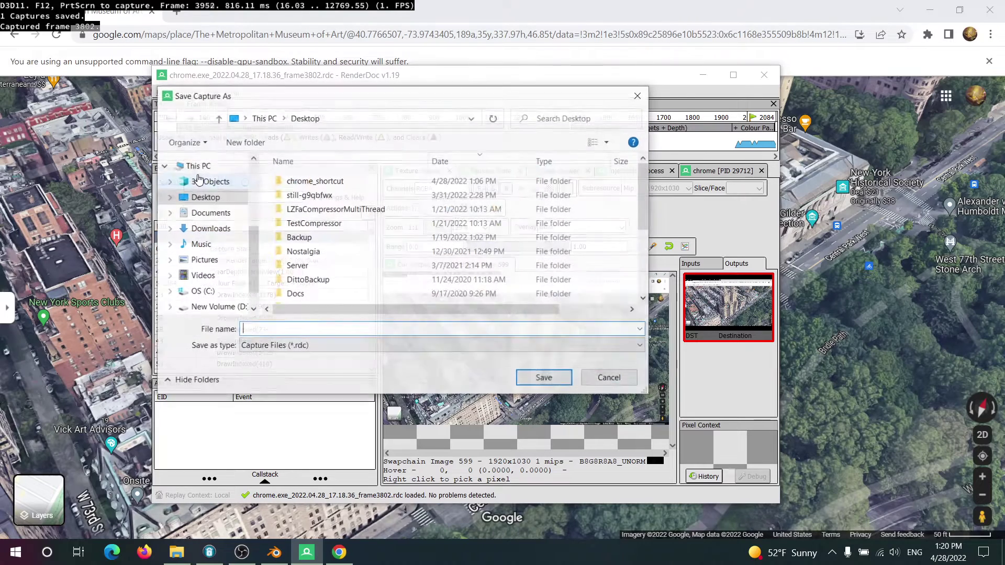
pyautogui.click(210, 228)
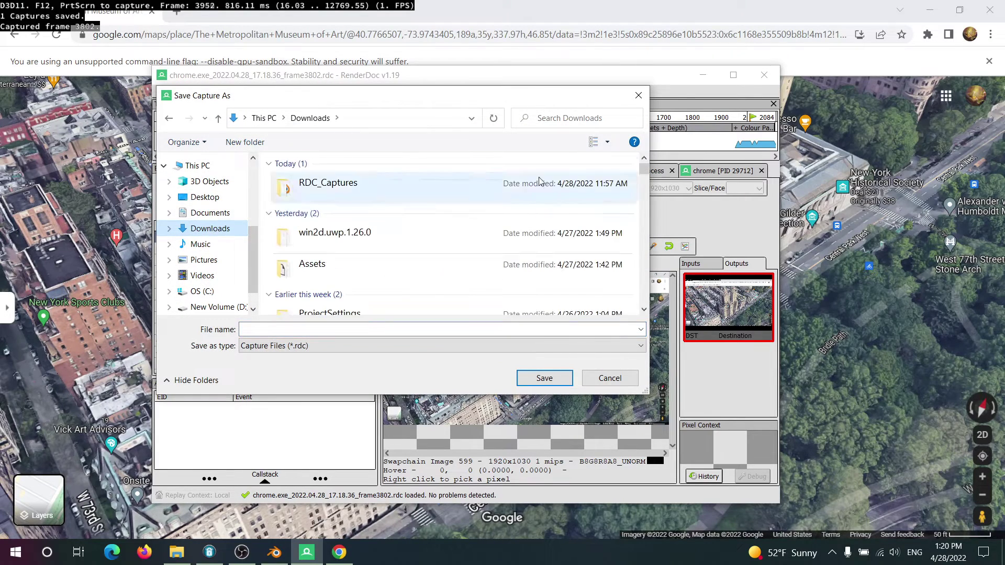
pyautogui.doubleClick(423, 183)
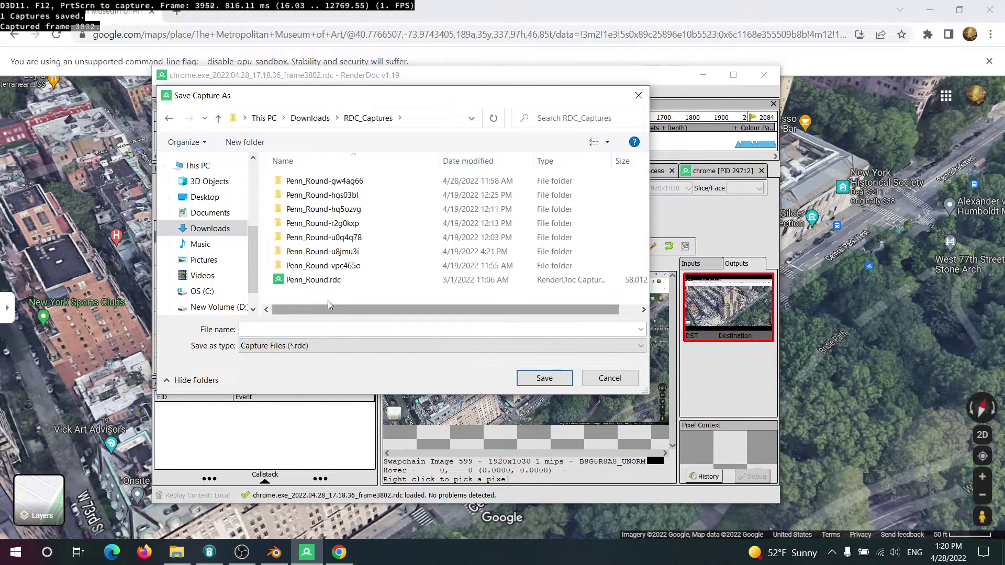
pyautogui.rightClick(328, 299)
pyautogui.moveTo(377, 485)
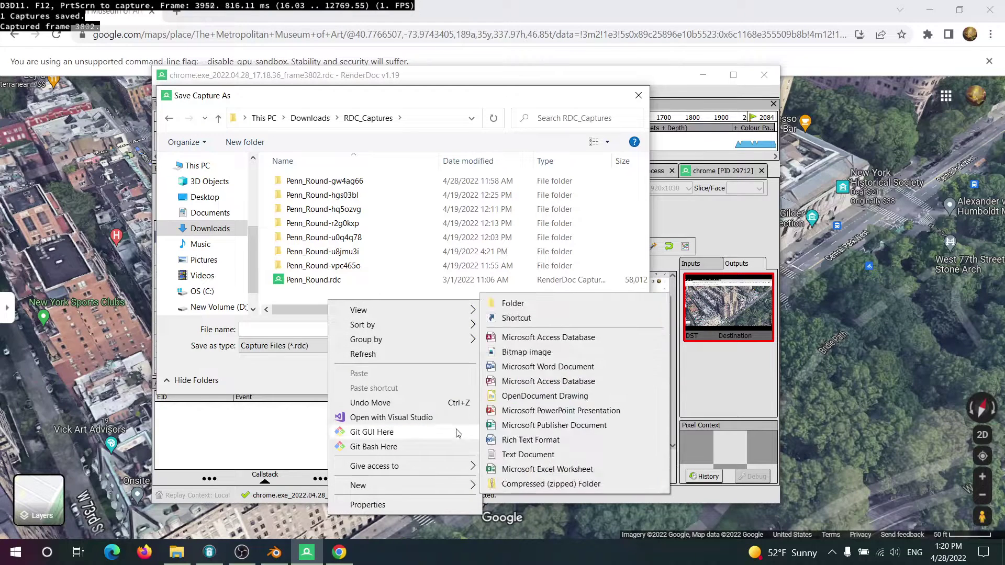
pyautogui.click(520, 307)
pyautogui.write('Central')
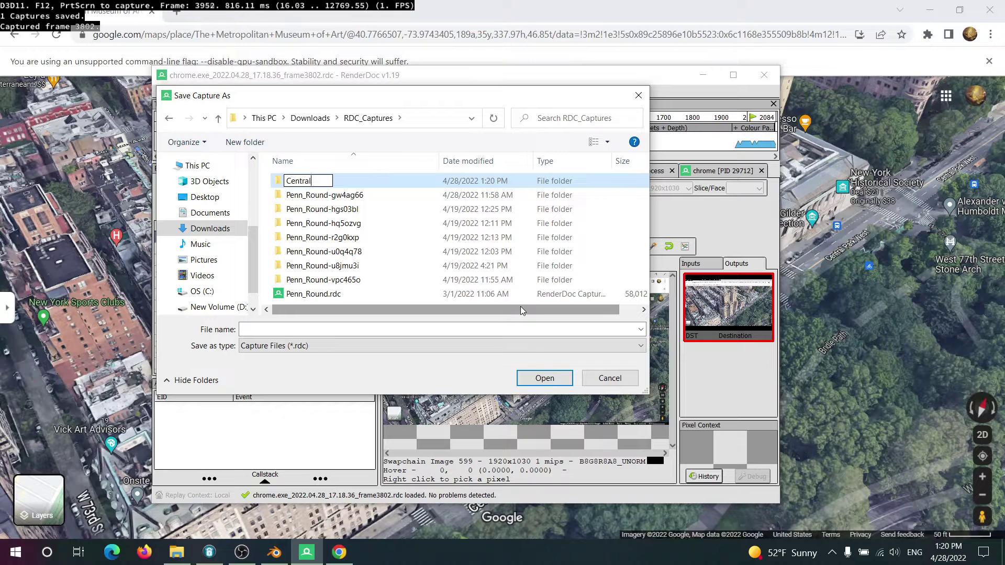
pyautogui.write('Square')
pyautogui.click(373, 178)
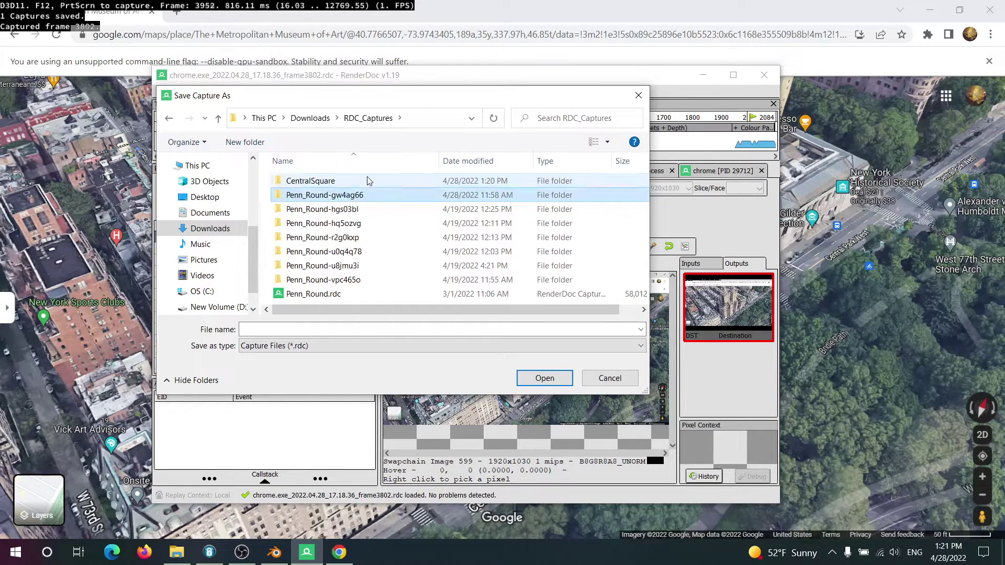
# Save the capture as centralsquare.rdc in CentralSquare, then launch Blender
pyautogui.click(558, 375)
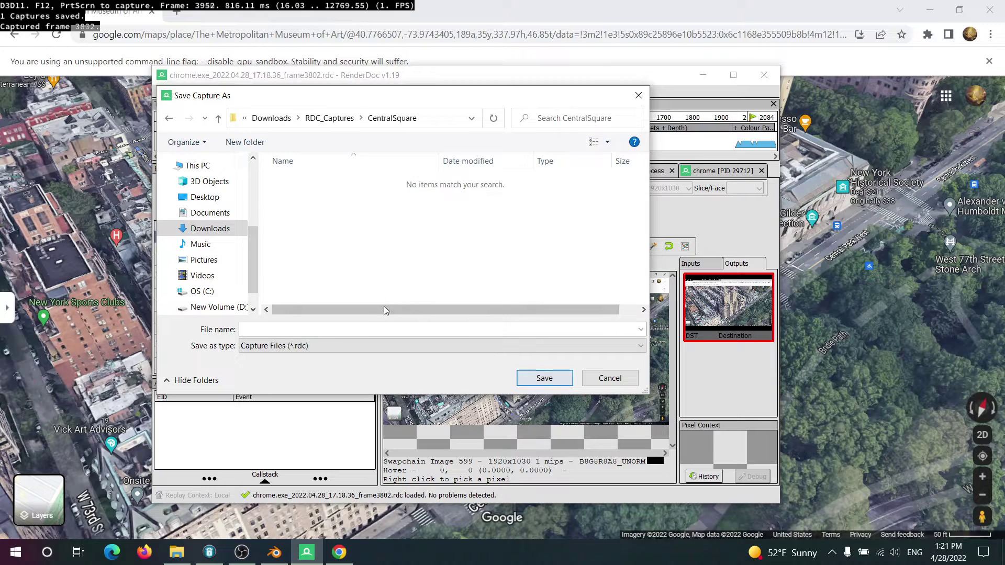
pyautogui.click(328, 329)
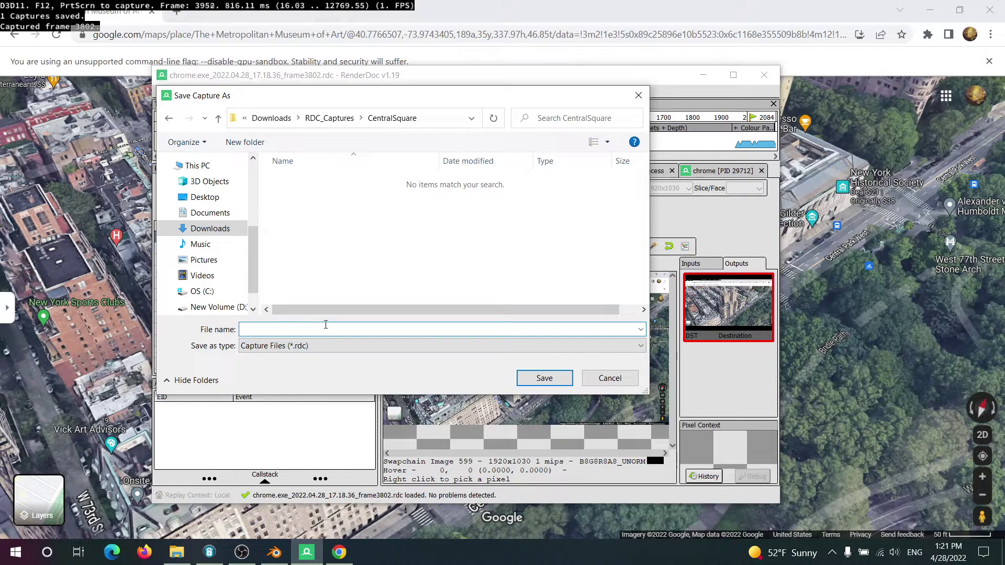
pyautogui.write('centralsquare')
pyautogui.click(531, 373)
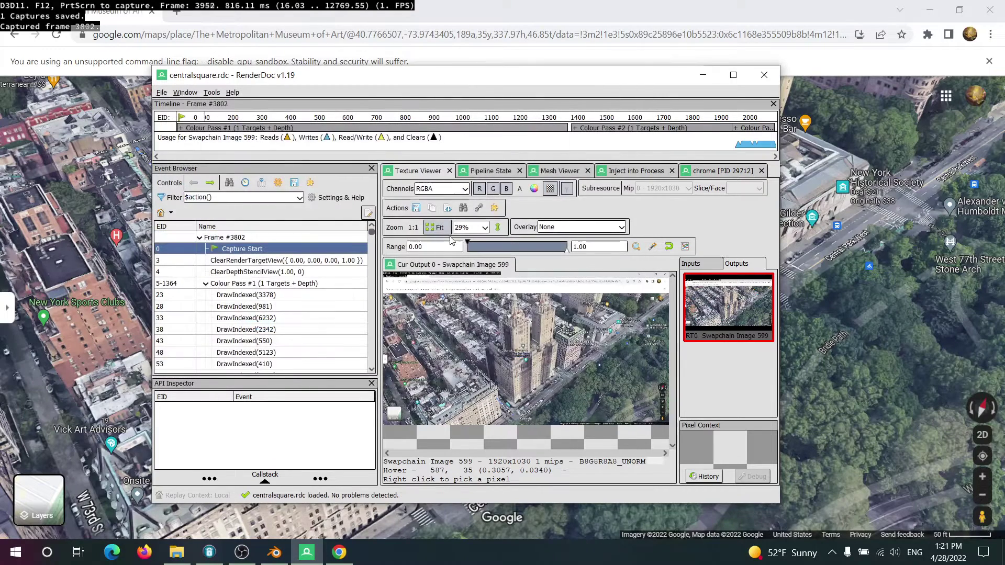
pyautogui.click(15, 552)
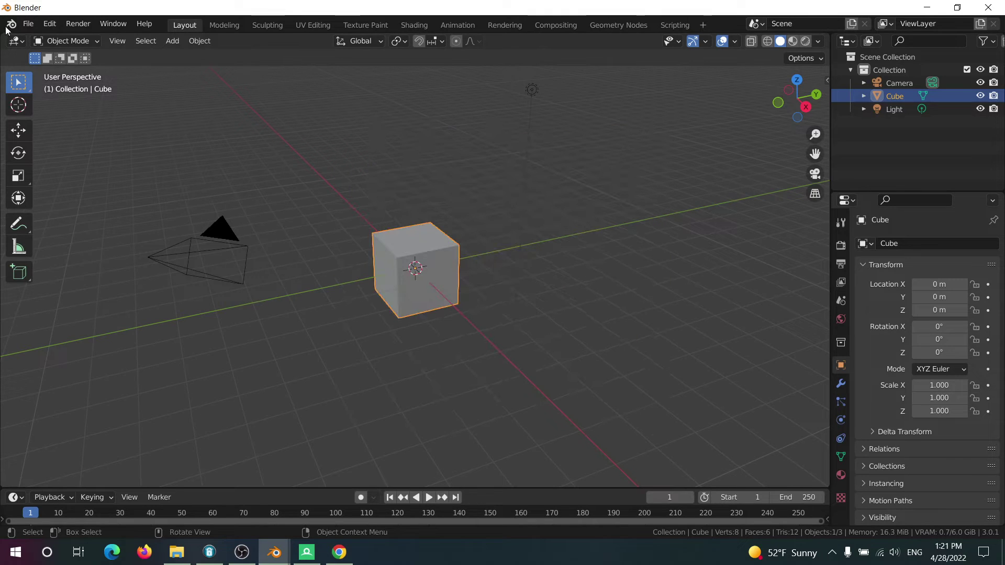
# Import centralsquare.rdc from Downloads\RDC_Captures\CentralSquare using the Google Maps Capture (.rdc) importer
pyautogui.click(28, 24)
pyautogui.moveTo(100, 197)
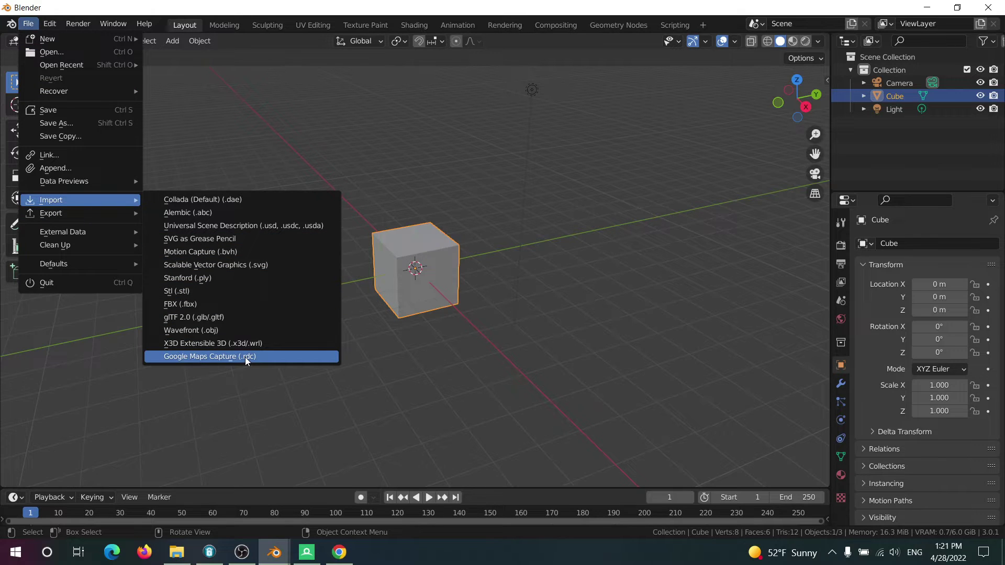
pyautogui.click(245, 357)
pyautogui.click(214, 228)
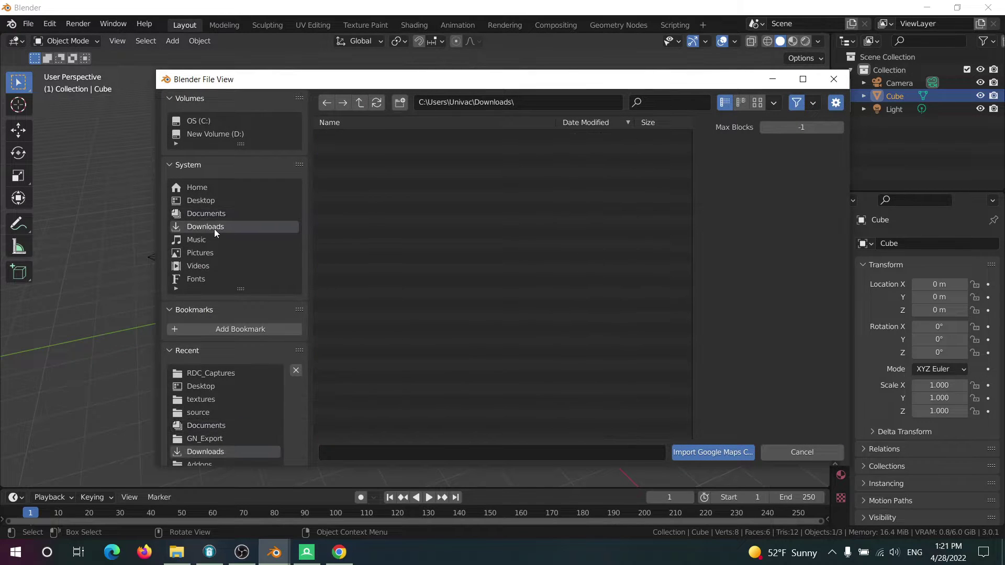
pyautogui.doubleClick(348, 137)
pyautogui.doubleClick(366, 137)
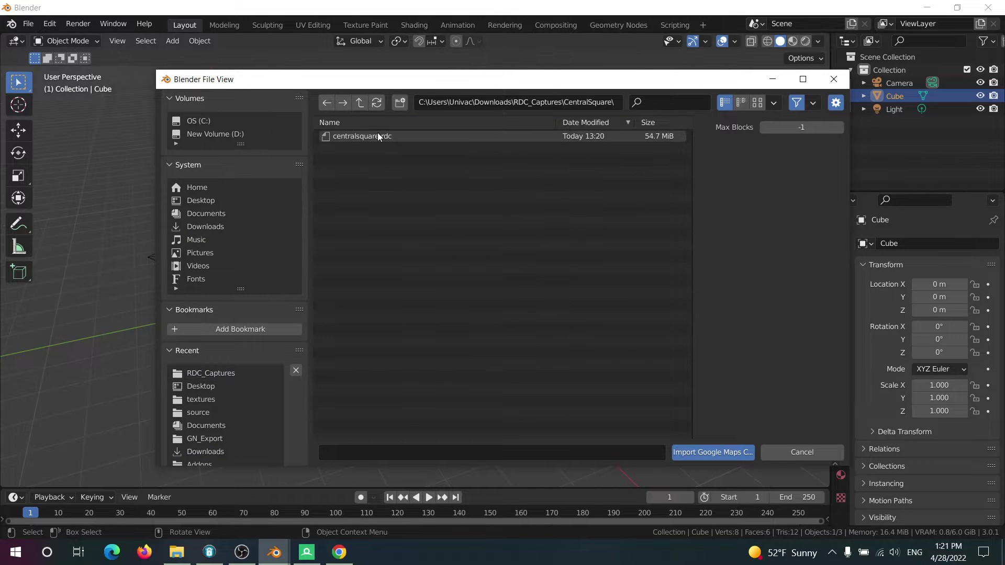
pyautogui.click(378, 137)
pyautogui.click(708, 450)
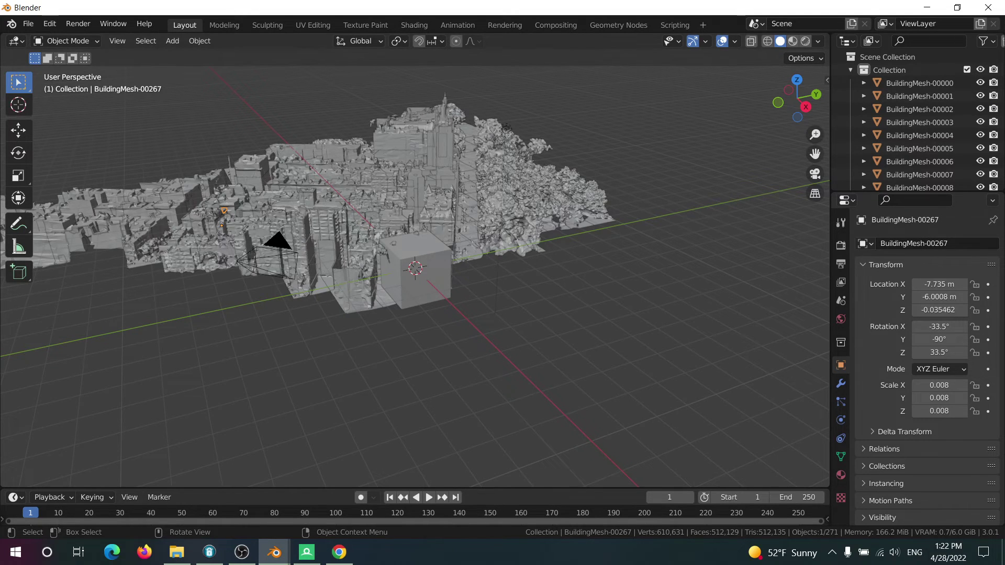
# Switch the viewport to Material Preview shading and orbit in toward the San Remo twin towers
pyautogui.moveTo(322, 203)
pyautogui.mouseDown(button='middle')
pyautogui.moveTo(503, 233)
pyautogui.moveTo(377, 259)
pyautogui.moveTo(436, 228)
pyautogui.moveTo(315, 231)
pyautogui.moveTo(439, 230)
pyautogui.moveTo(292, 188)
pyautogui.mouseUp(button='middle')
pyautogui.press('z')
pyautogui.click(169, 337)
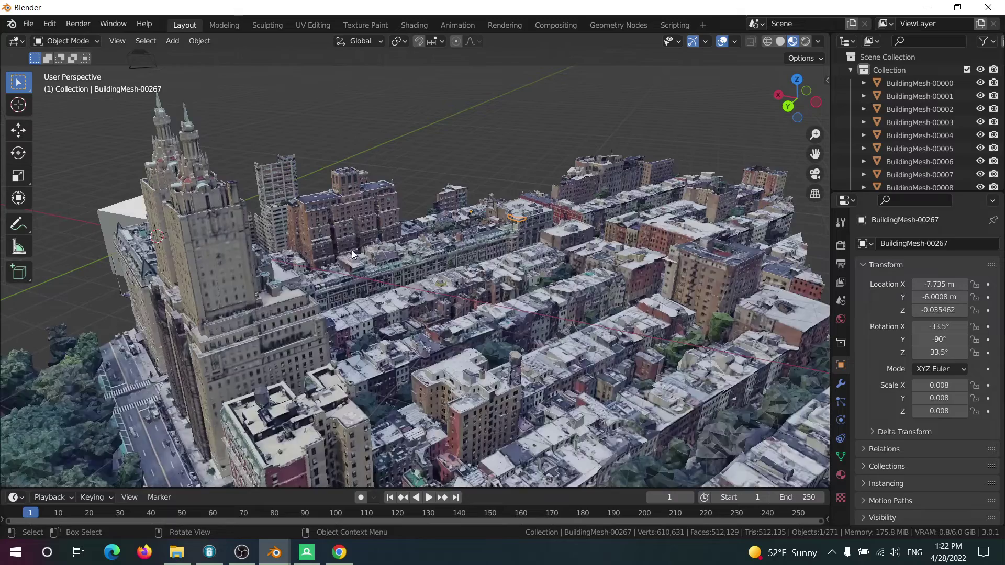
pyautogui.moveTo(352, 250); pyautogui.dragTo(494, 253, button='middle')
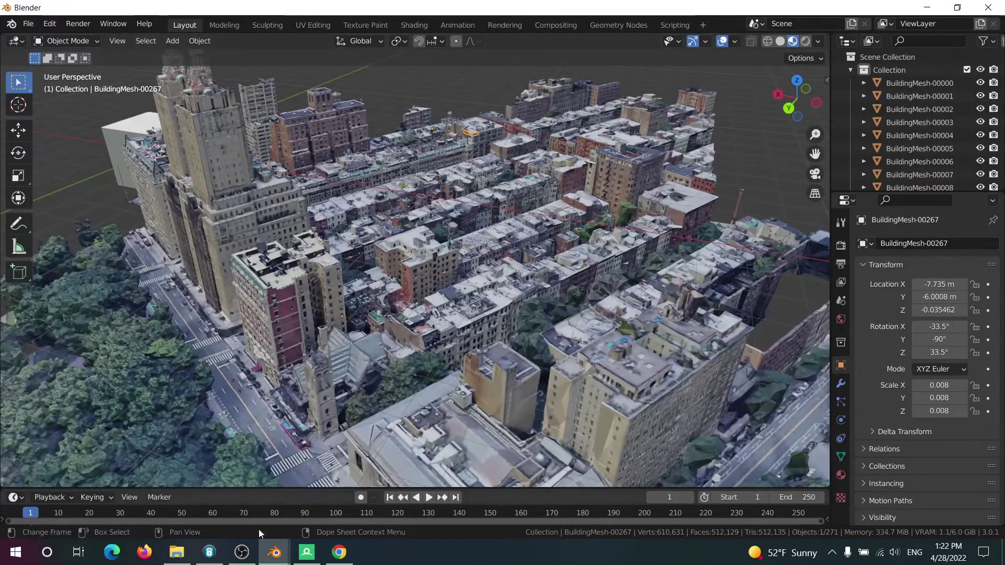
pyautogui.click(241, 552)
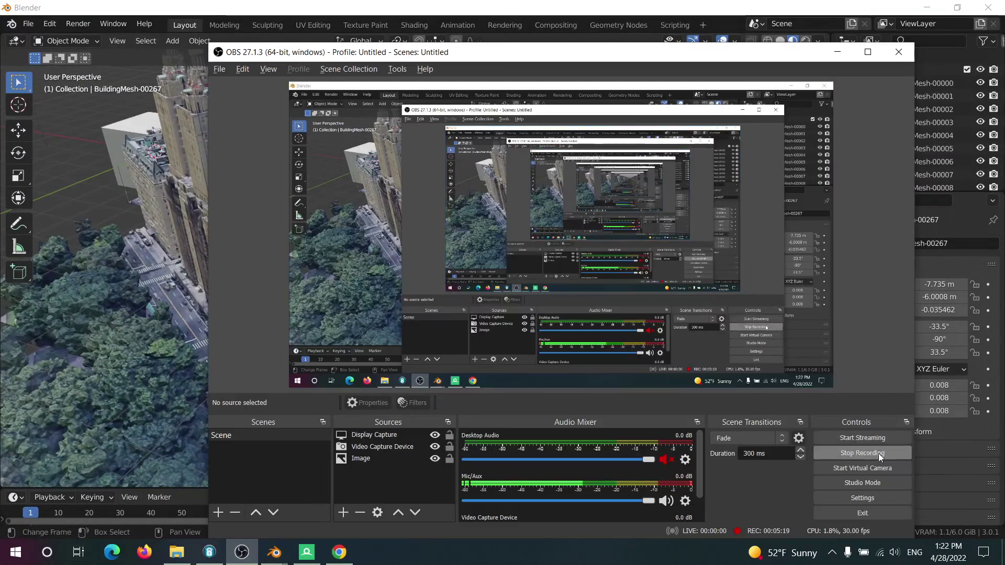